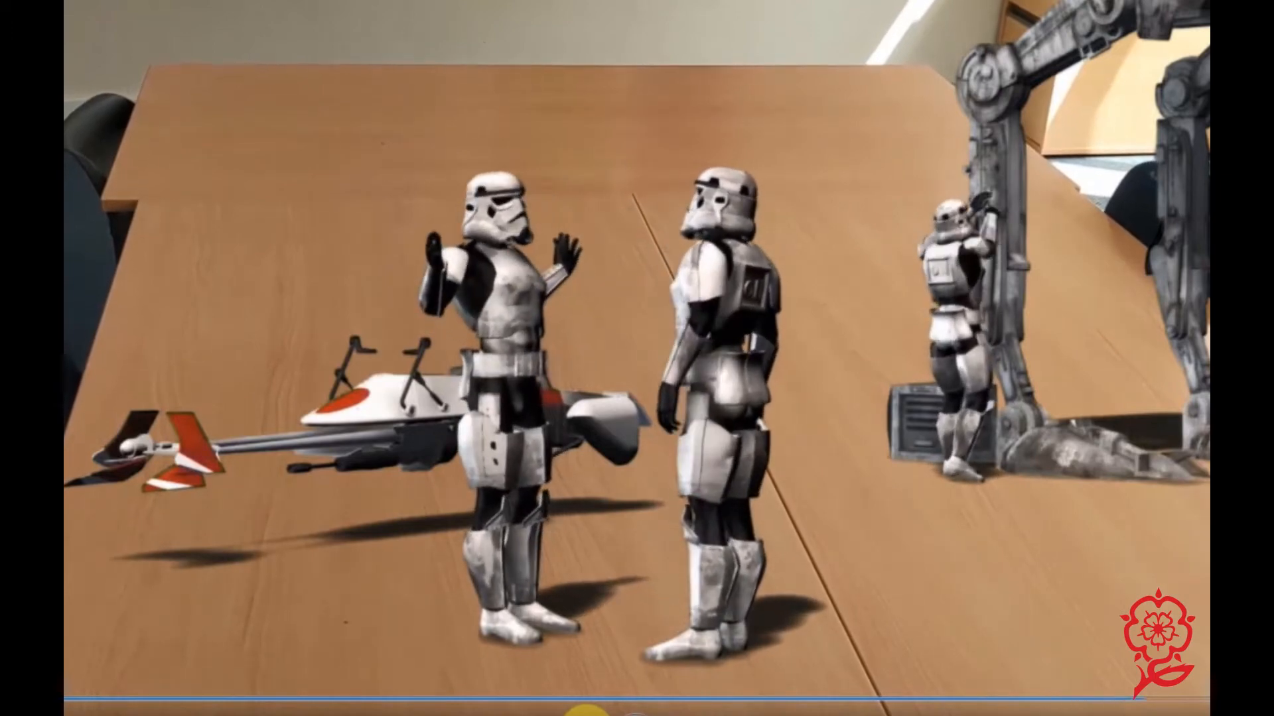
Import the table footage PXL_20210527_101716950 from the Green screen folder into the project.
{"action": "left_click", "coordinate": [571, 696]}
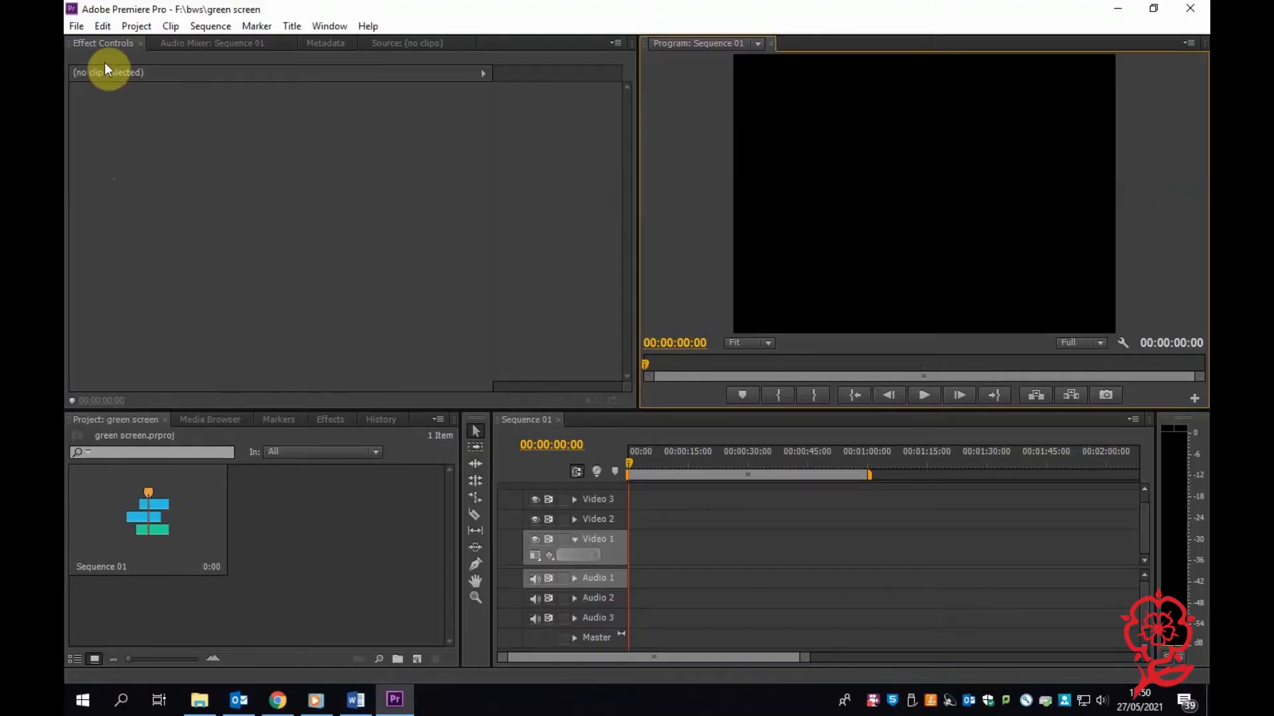
{"action": "left_click", "coordinate": [77, 26]}
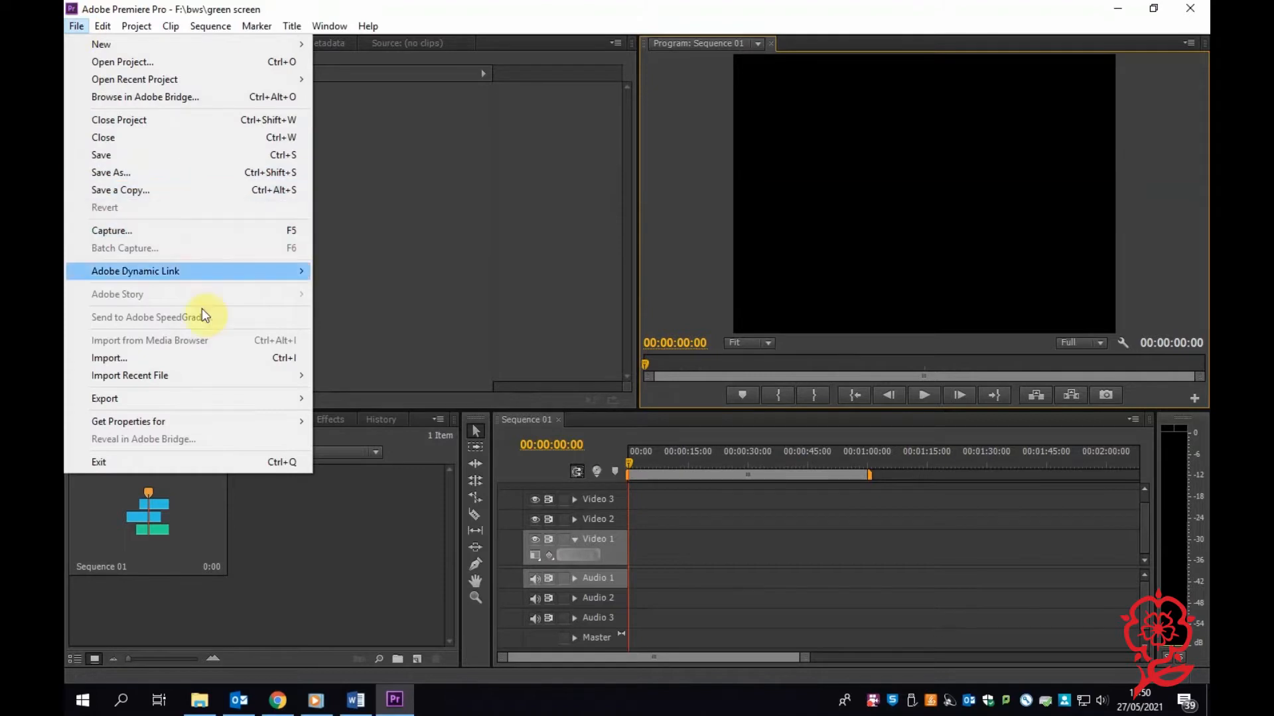
{"action": "left_click", "coordinate": [212, 369]}
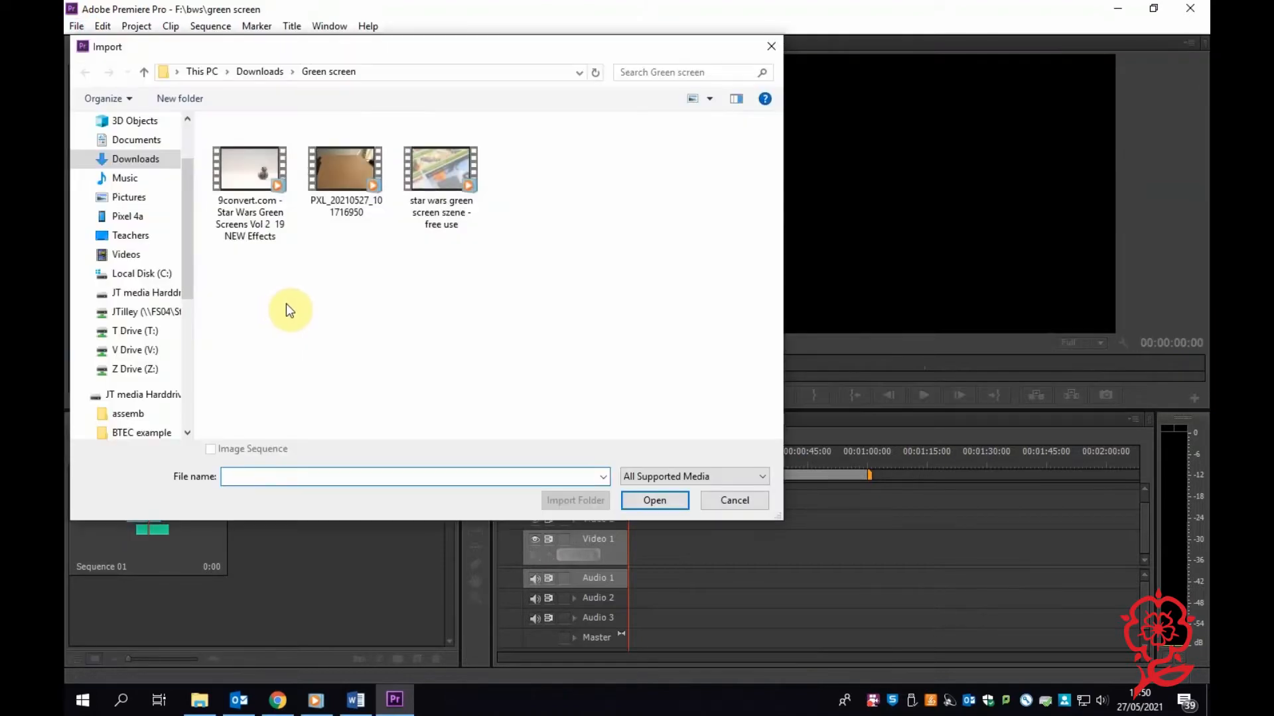
{"action": "left_click", "coordinate": [345, 178]}
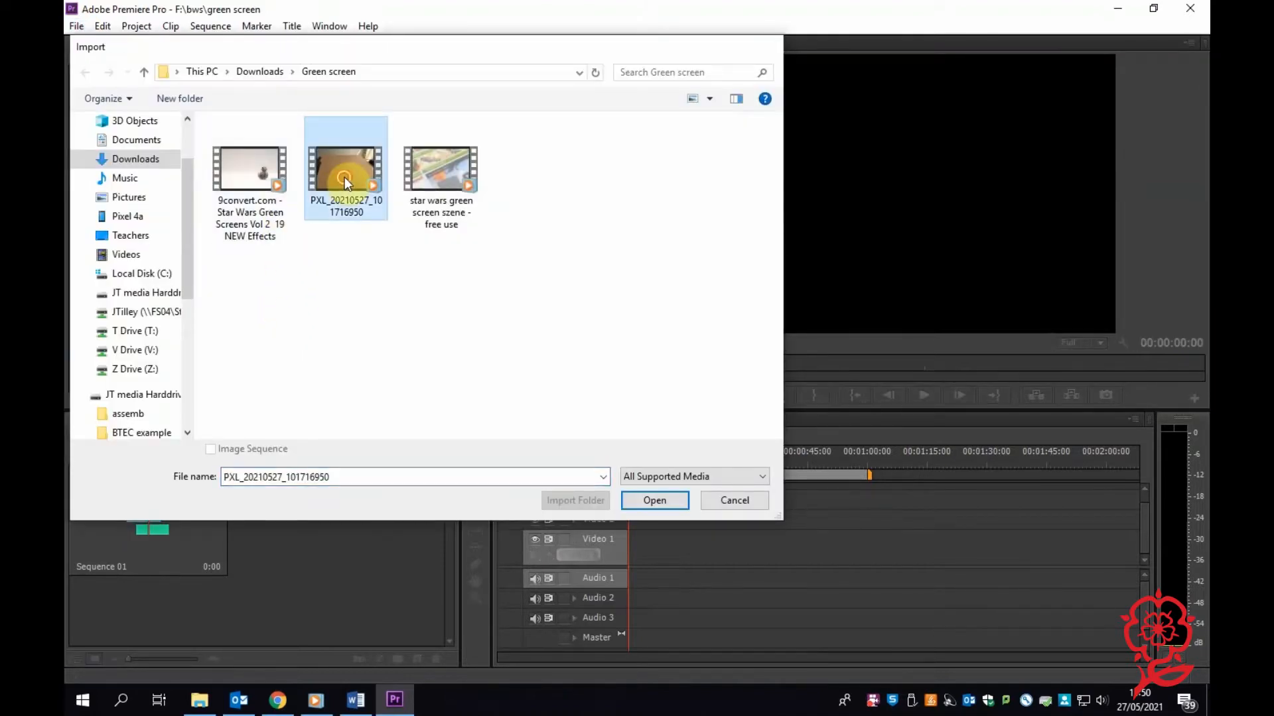
{"action": "double_click", "coordinate": [344, 177]}
Place the table clip at the start of Video 1, changing the sequence settings to match the clip.
{"action": "left_click_drag", "start_coordinate": [380, 528], "coordinate": [621, 569]}
{"action": "left_click", "coordinate": [654, 385]}
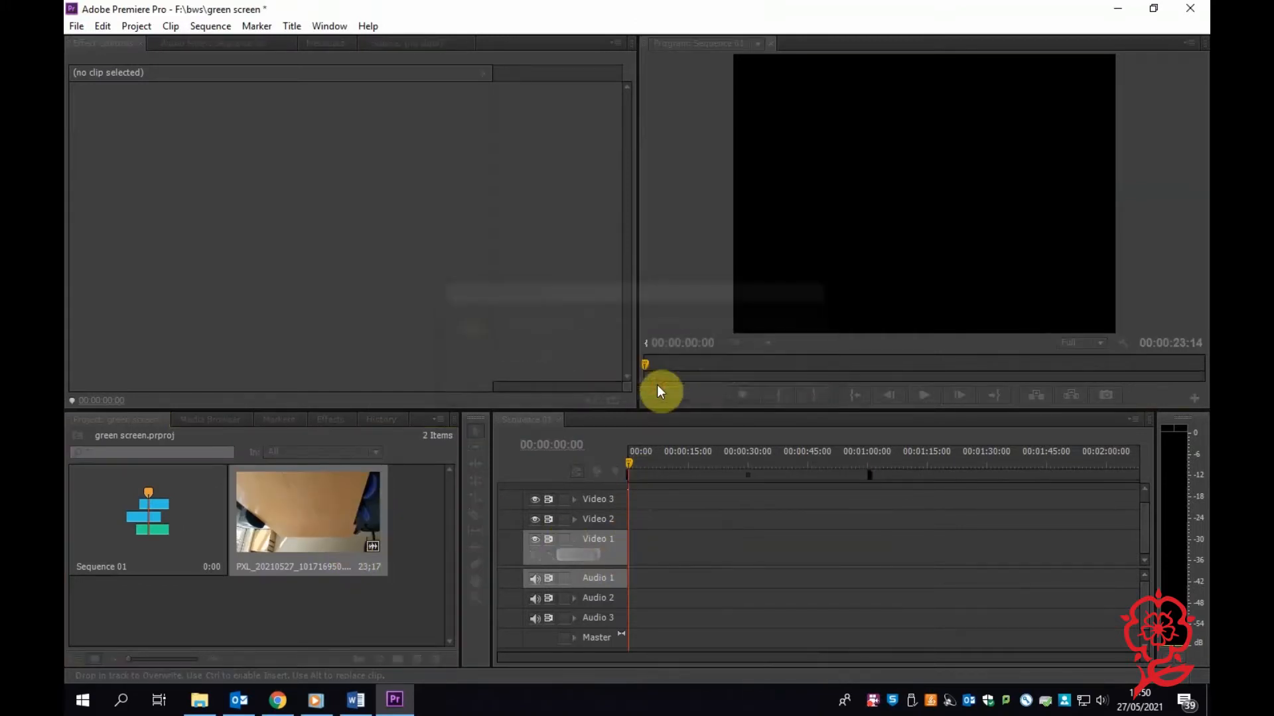
{"action": "left_click", "coordinate": [668, 550]}
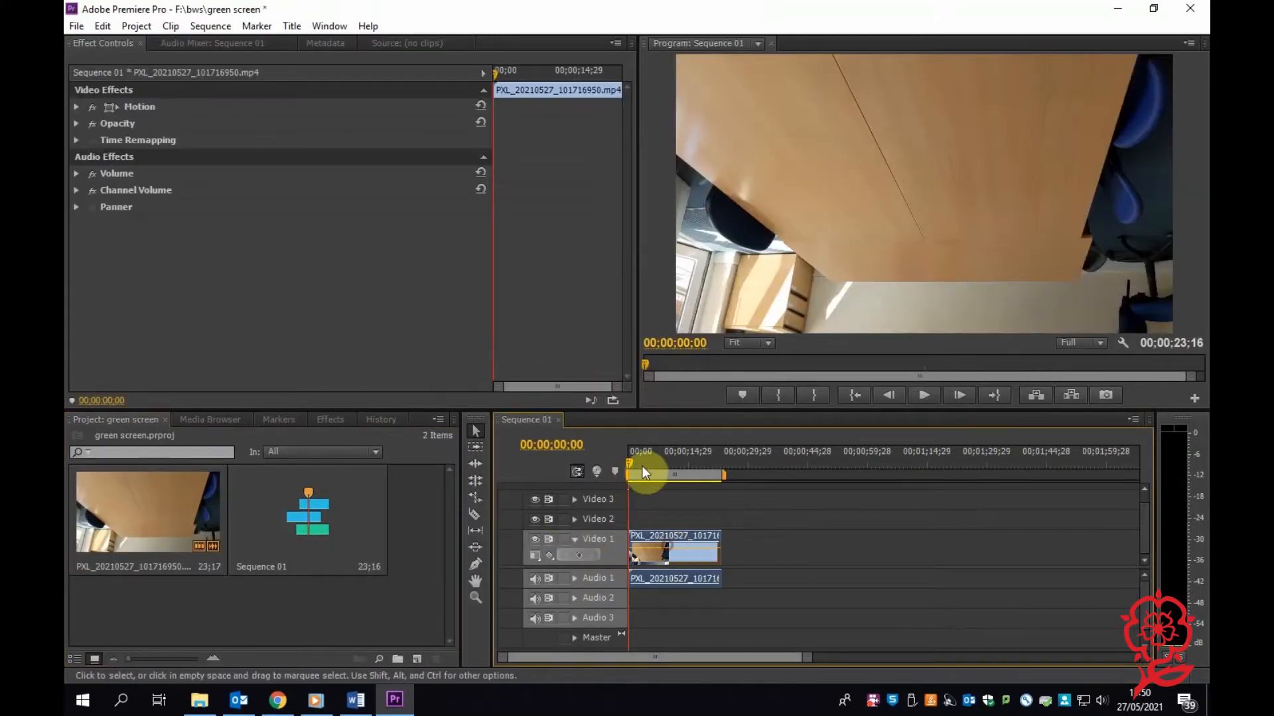
Rotate the table clip 180° and set its scale to 111.
{"action": "left_click", "coordinate": [74, 107]}
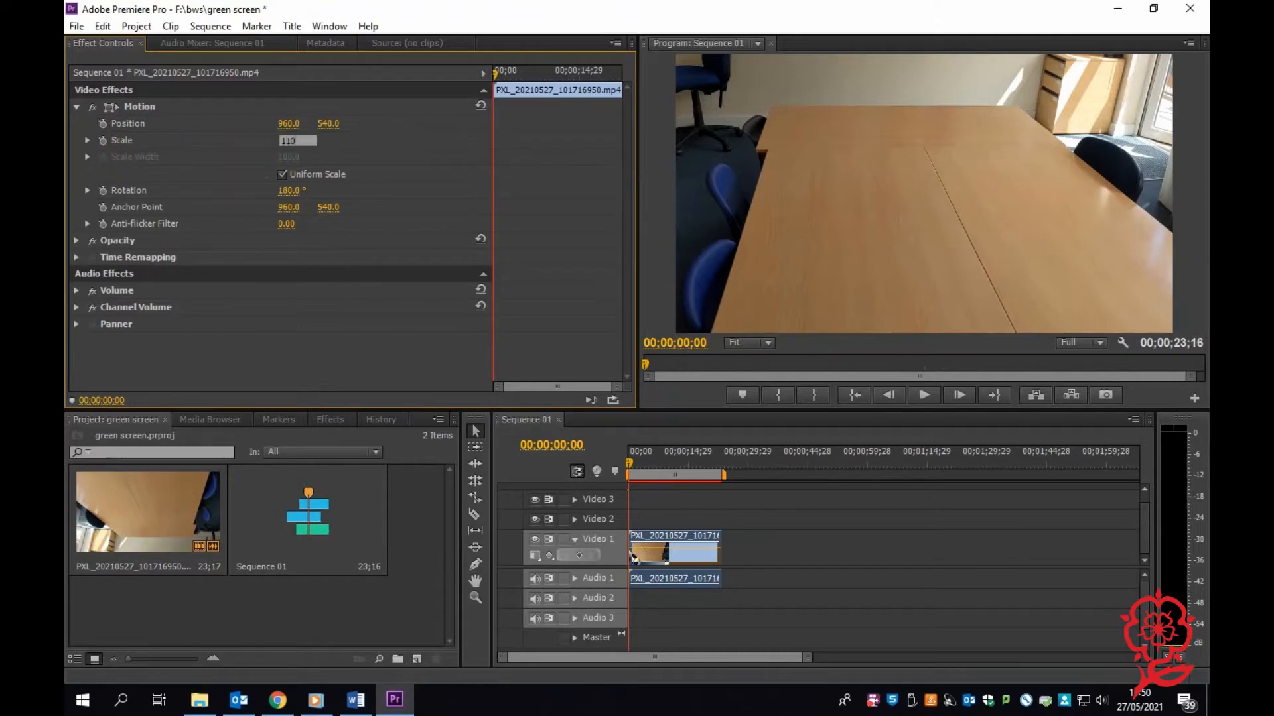
{"action": "left_click", "coordinate": [299, 141]}
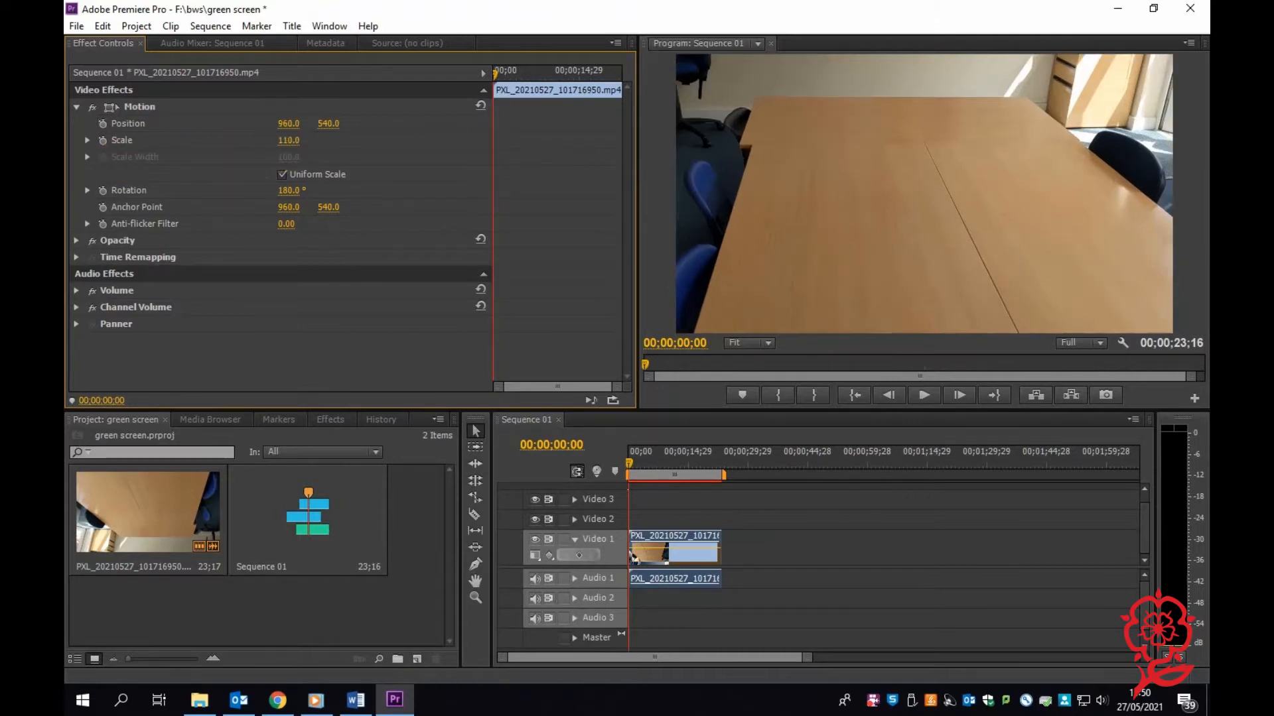
{"action": "left_click_drag", "start_coordinate": [299, 142], "coordinate": [300, 142]}
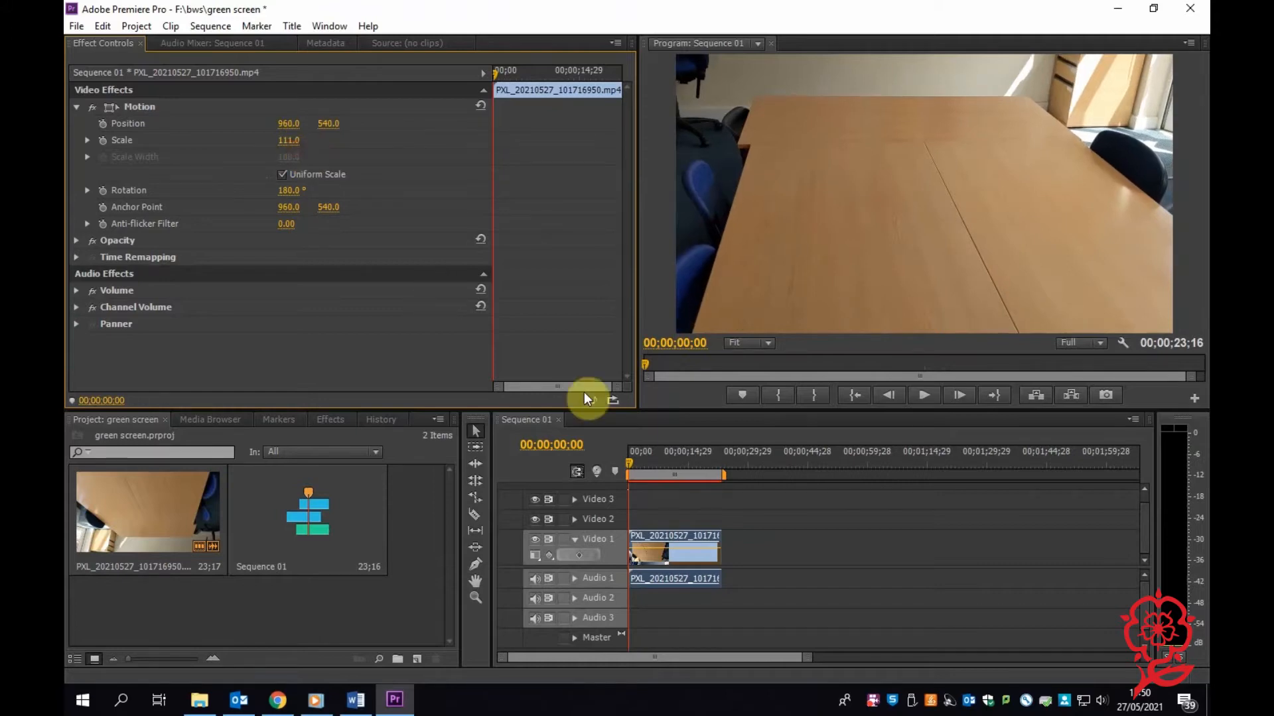
{"action": "left_click", "coordinate": [696, 524]}
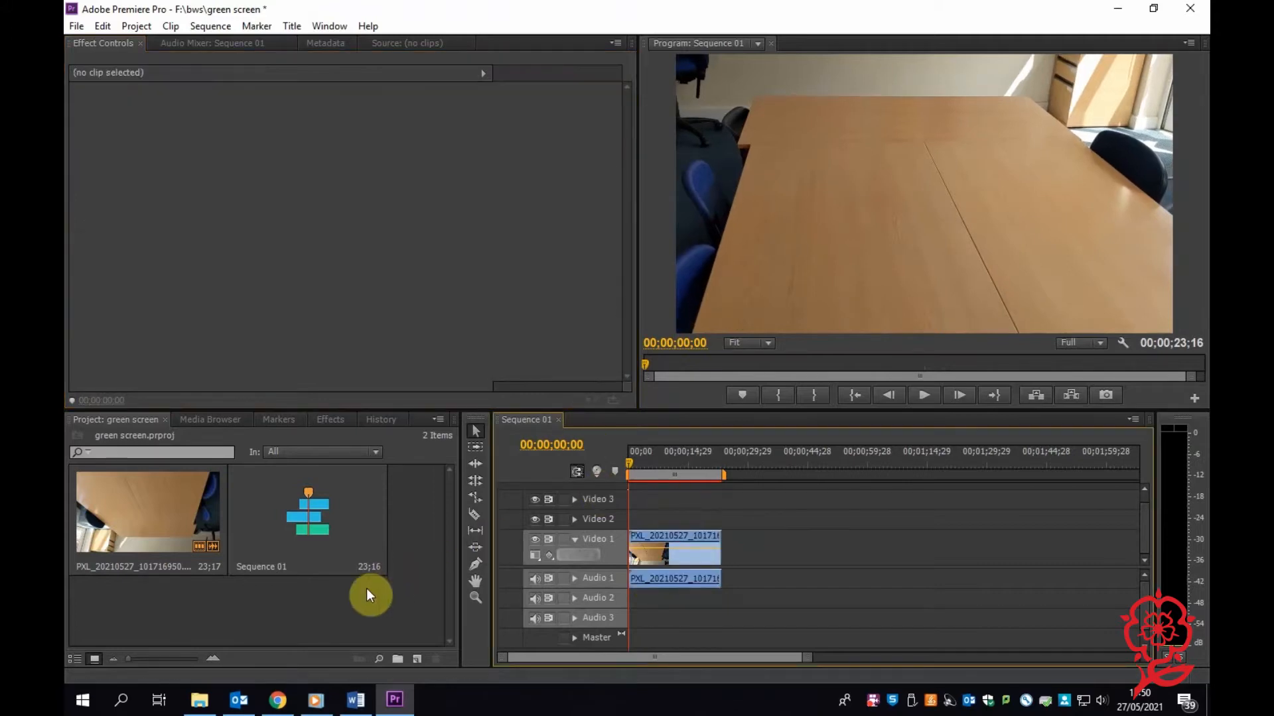
Import the 9convert.com Star Wars Green Screens Vol 2 and star wars green screen szene videos.
{"action": "left_click", "coordinate": [74, 28]}
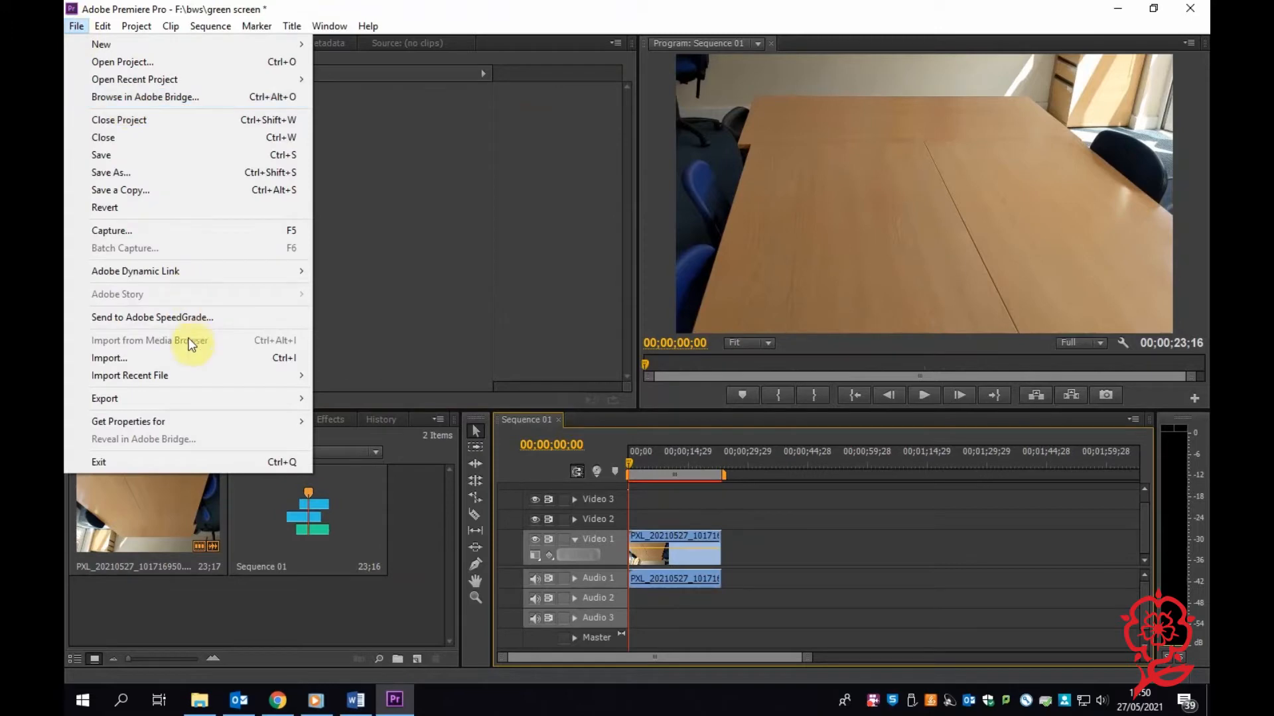
{"action": "left_click", "coordinate": [186, 358]}
{"action": "left_click", "coordinate": [420, 144]}
{"action": "left_click", "coordinate": [271, 136], "text": "ctrl"}
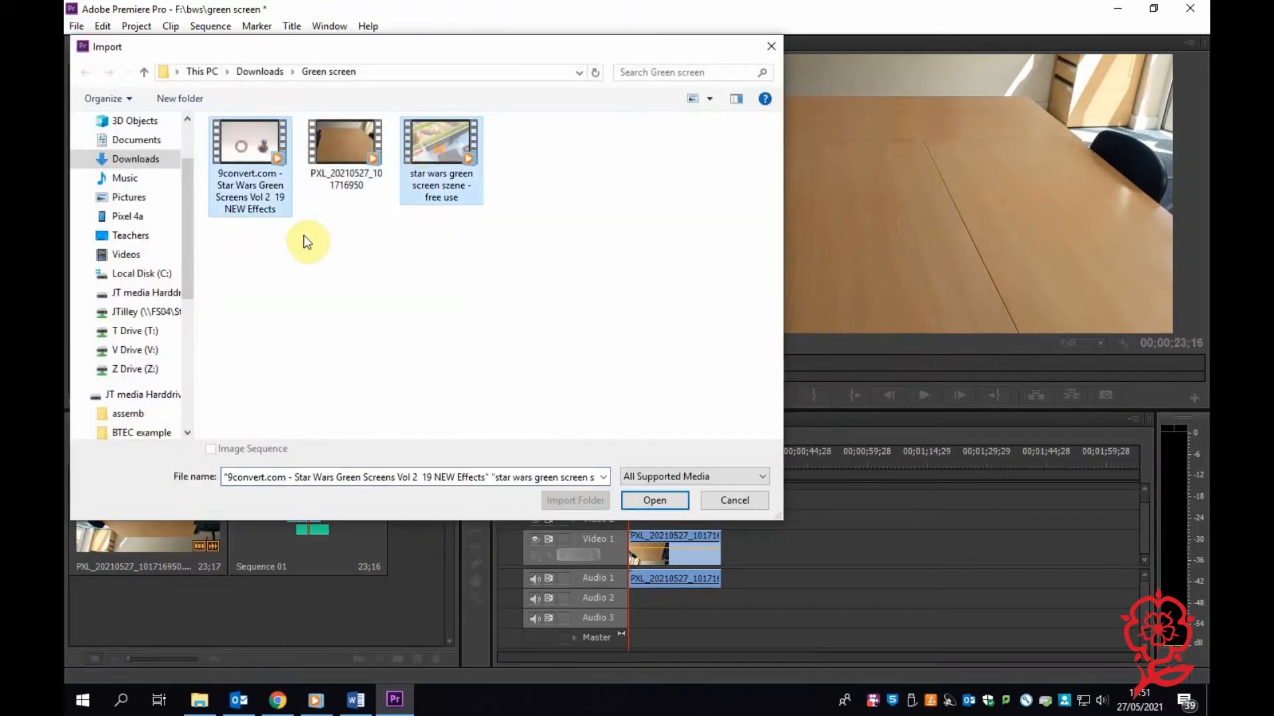
{"action": "key", "text": "Return"}
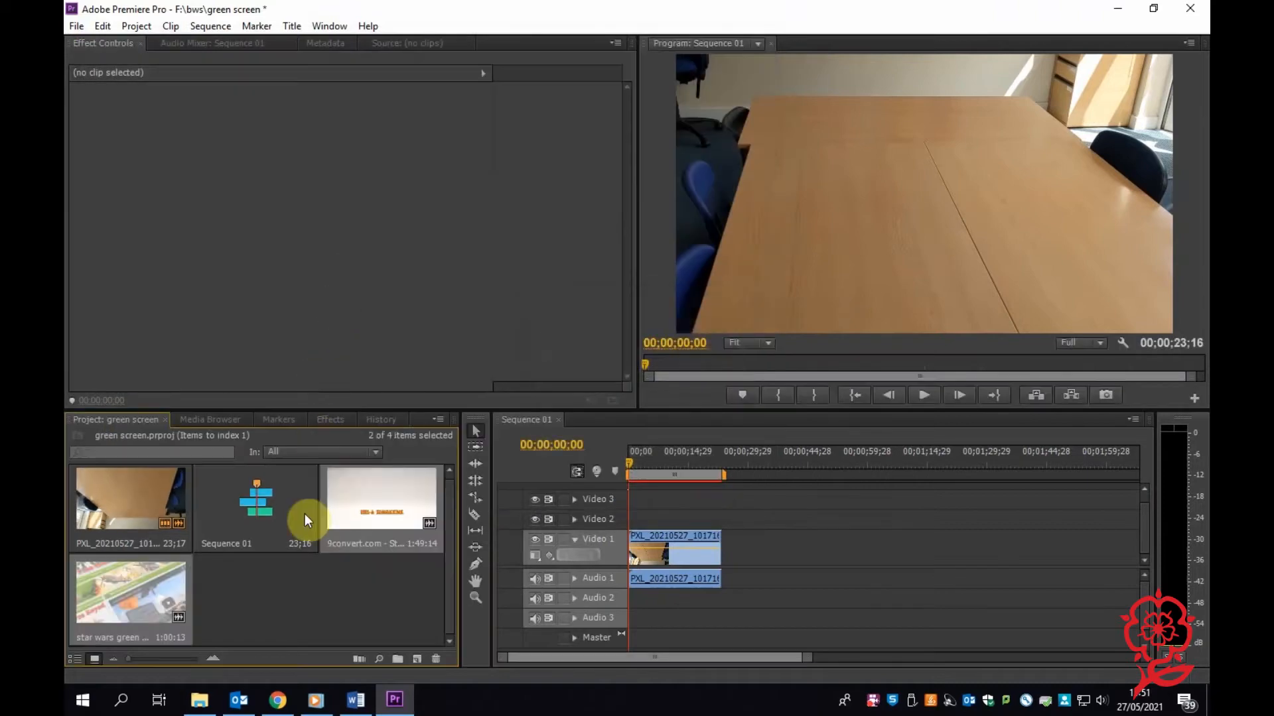
Add the star wars green screen szene clip to Video 1 after the table clip and trim its start to about 00;01;05;29.
{"action": "left_click", "coordinate": [241, 604]}
{"action": "left_click_drag", "start_coordinate": [130, 592], "coordinate": [771, 580]}
{"action": "left_click_drag", "start_coordinate": [793, 457], "coordinate": [894, 483]}
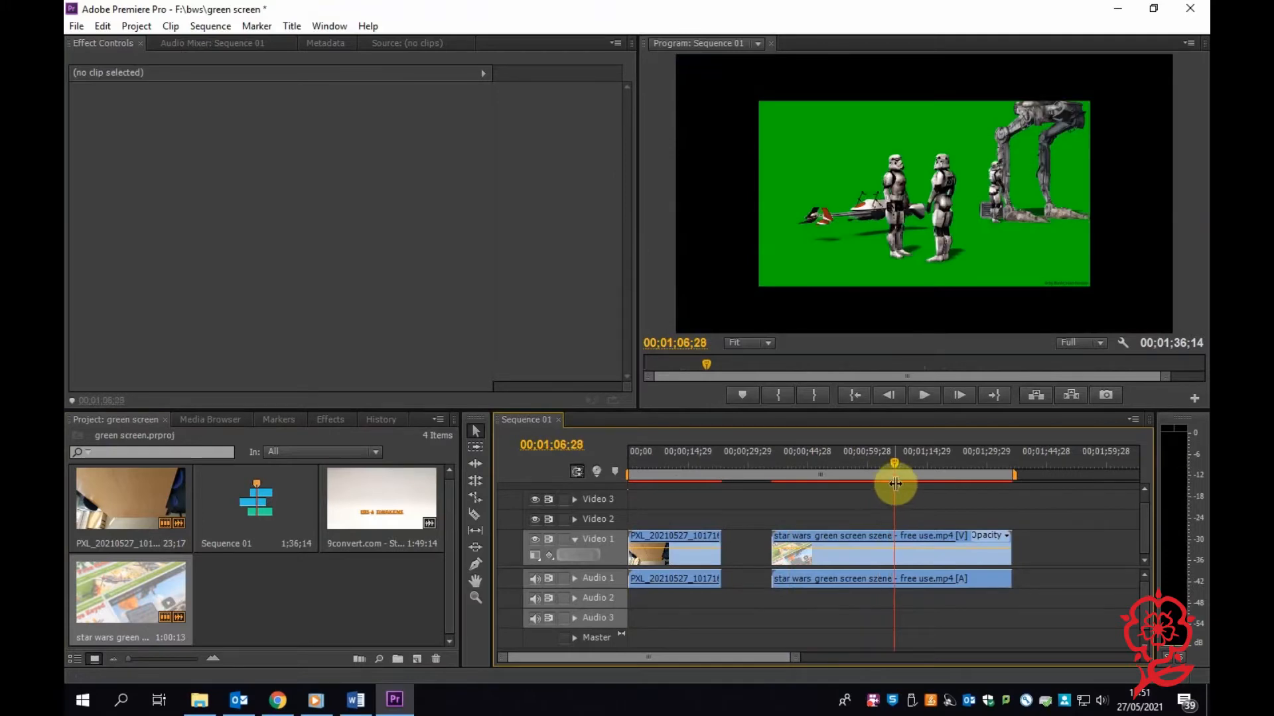
{"action": "left_click_drag", "start_coordinate": [895, 485], "coordinate": [891, 483]}
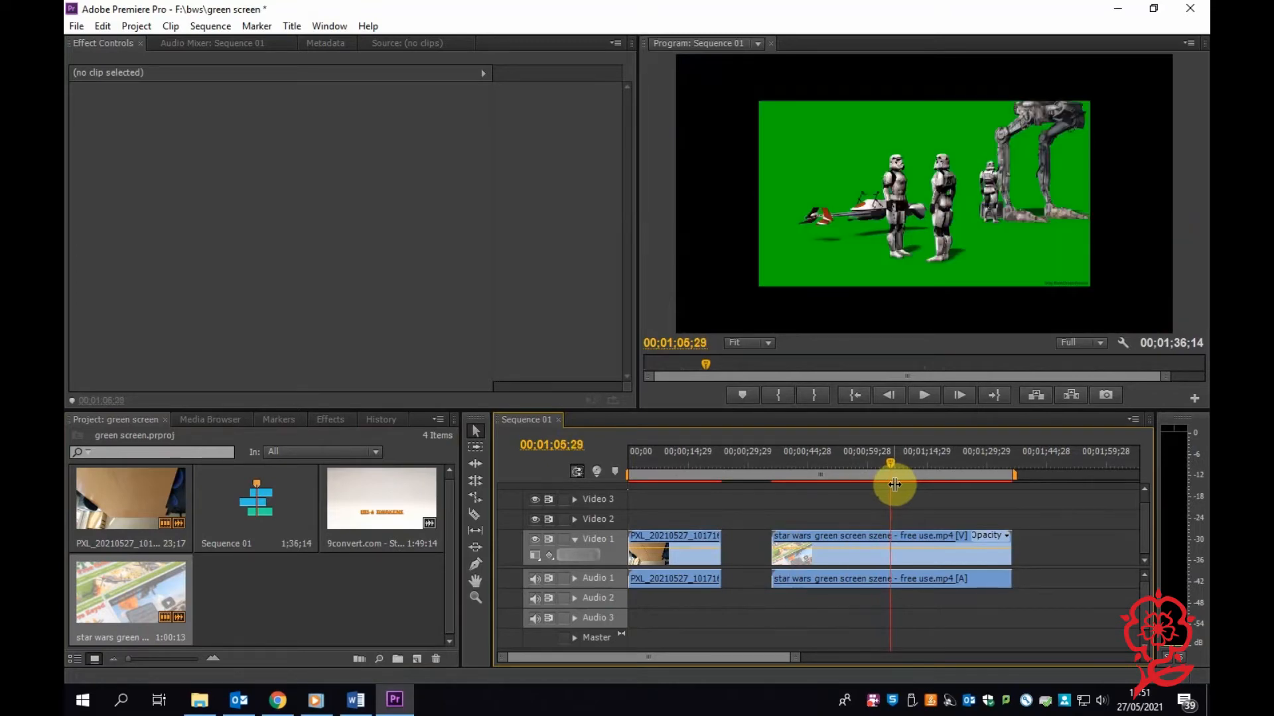
{"action": "left_click_drag", "start_coordinate": [766, 562], "coordinate": [892, 561]}
Trim the end of the Star Wars clip to 00;01;28;14, just before the closing advert footage.
{"action": "left_click_drag", "start_coordinate": [957, 465], "coordinate": [981, 495]}
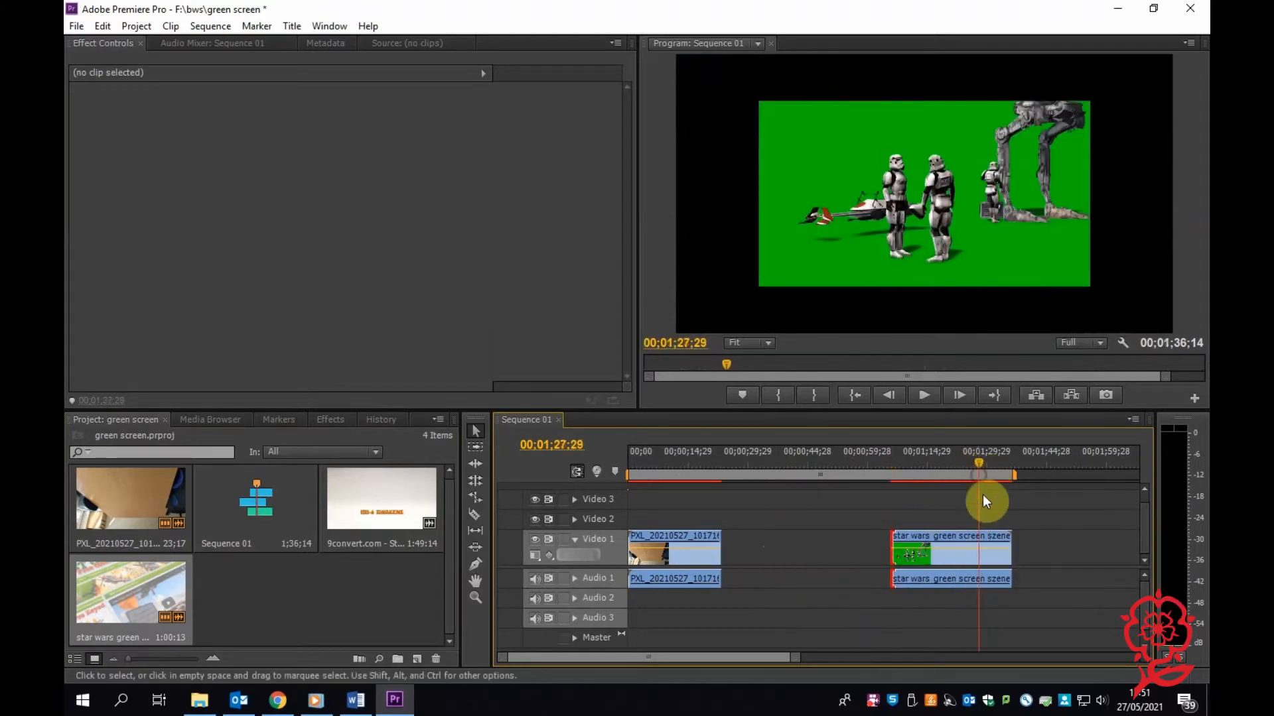
{"action": "key", "text": "Right"}
{"action": "key", "text": "Right"}
{"action": "key", "text": "Right"}
{"action": "key", "text": "Right"}
{"action": "key", "text": "Right"}
{"action": "key", "text": "Right"}
{"action": "key", "text": "Right"}
{"action": "key", "text": "Right"}
{"action": "key", "text": "Right"}
{"action": "key", "text": "Right"}
{"action": "key", "text": "Right"}
{"action": "key", "text": "Right"}
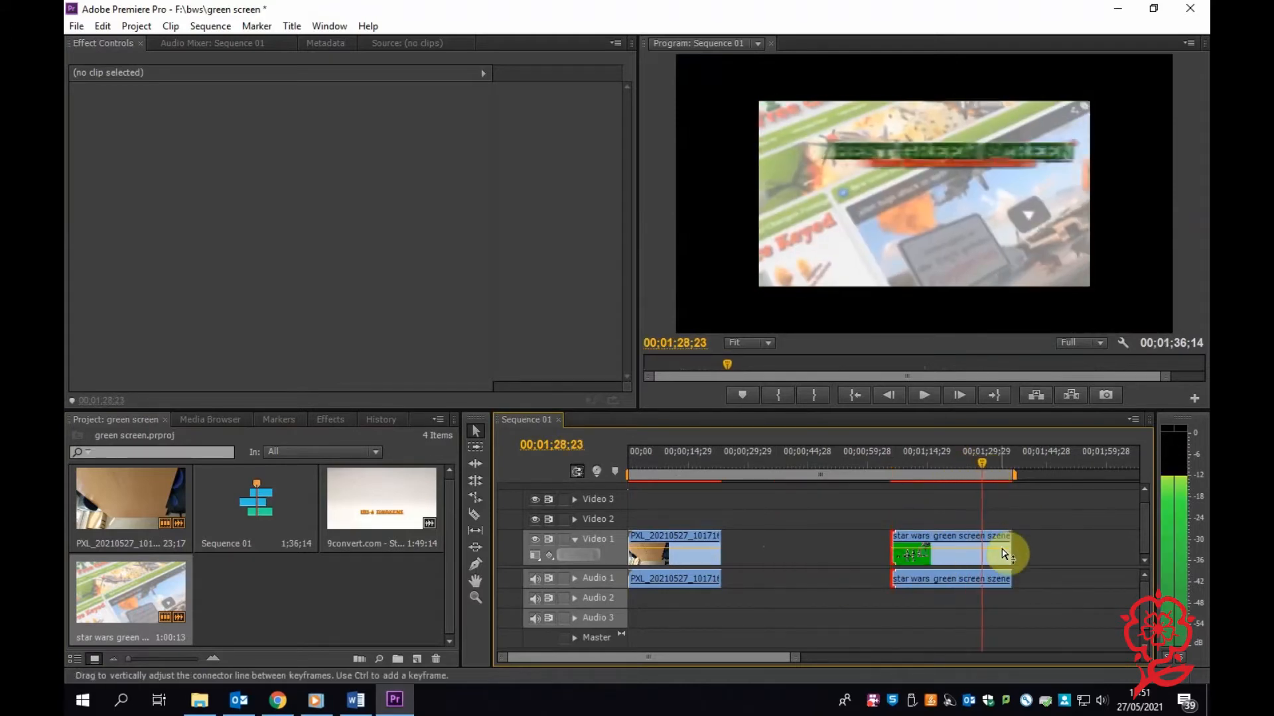
{"action": "key", "text": "Left"}
{"action": "key", "text": "Left"}
{"action": "key", "text": "Left"}
{"action": "key", "text": "Left"}
{"action": "key", "text": "Left"}
{"action": "key", "text": "Left"}
{"action": "key", "text": "Left"}
{"action": "key", "text": "Left"}
{"action": "key", "text": "Left"}
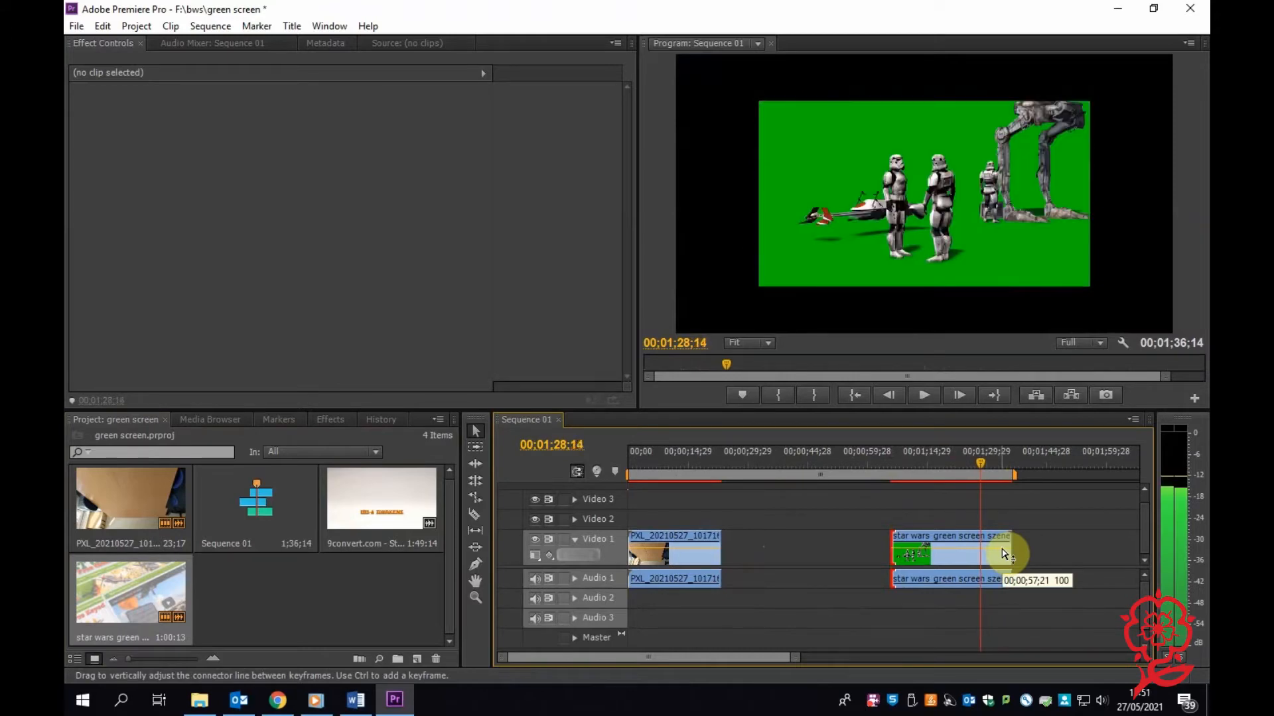
{"action": "left_click_drag", "start_coordinate": [1016, 571], "coordinate": [983, 564]}
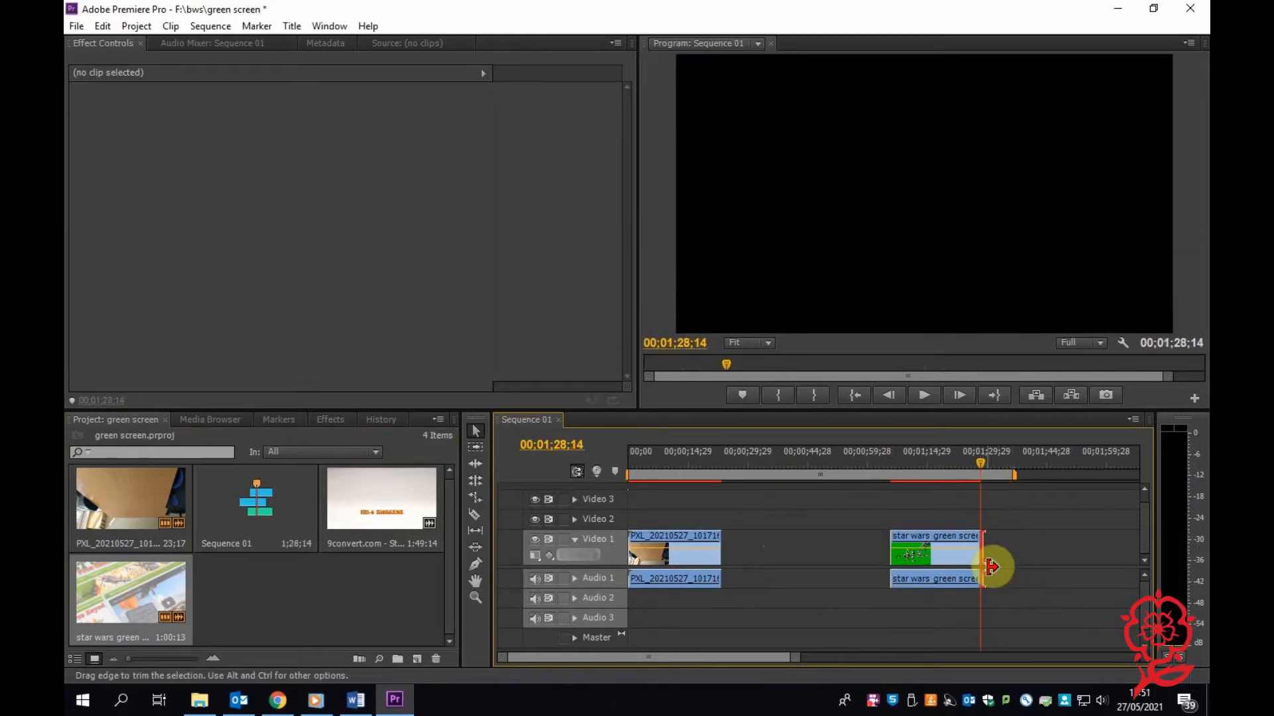
Scale the trimmed Star Wars clip to the frame size.
{"action": "left_click", "coordinate": [921, 472]}
{"action": "key", "text": "space"}
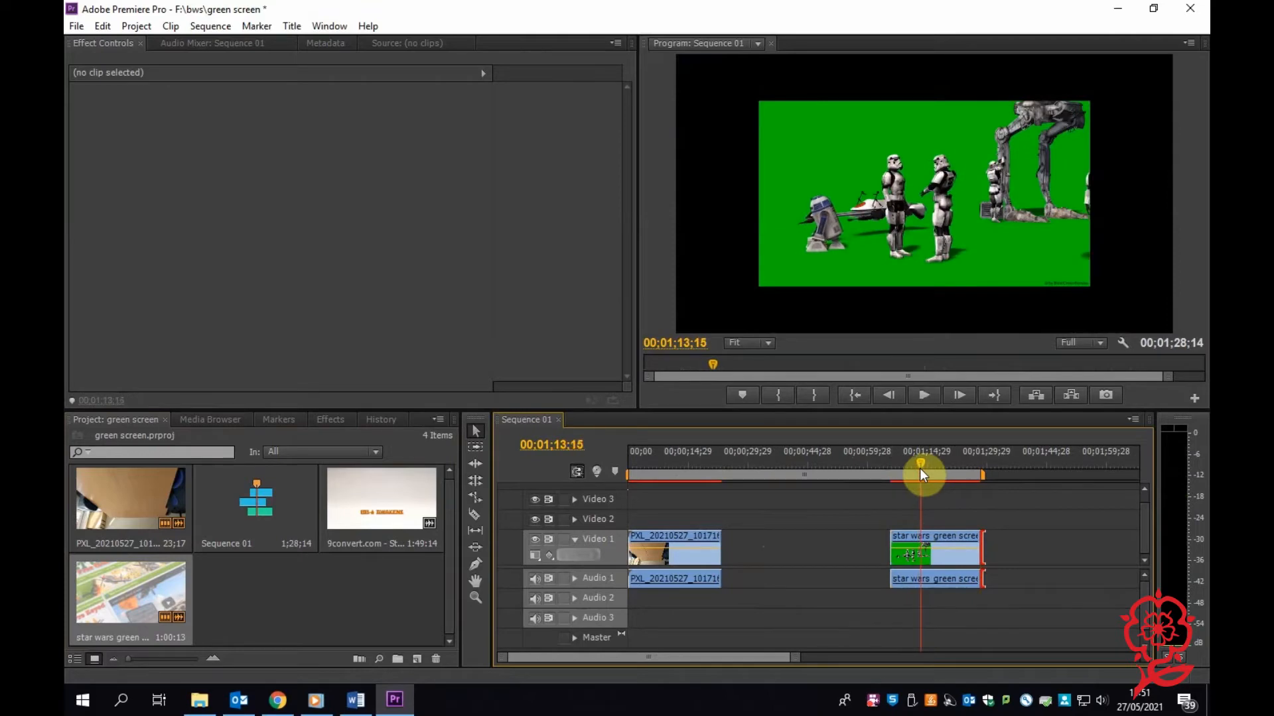
{"action": "left_click", "coordinate": [950, 559]}
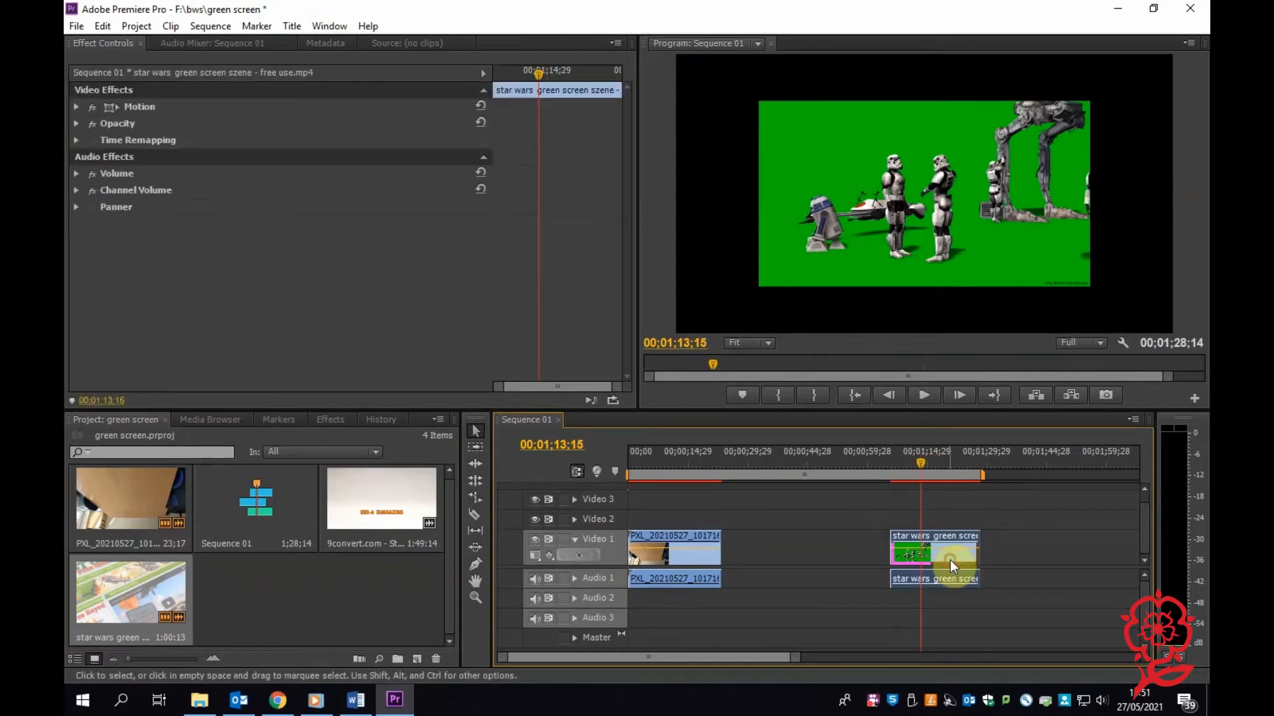
{"action": "right_click", "coordinate": [942, 564]}
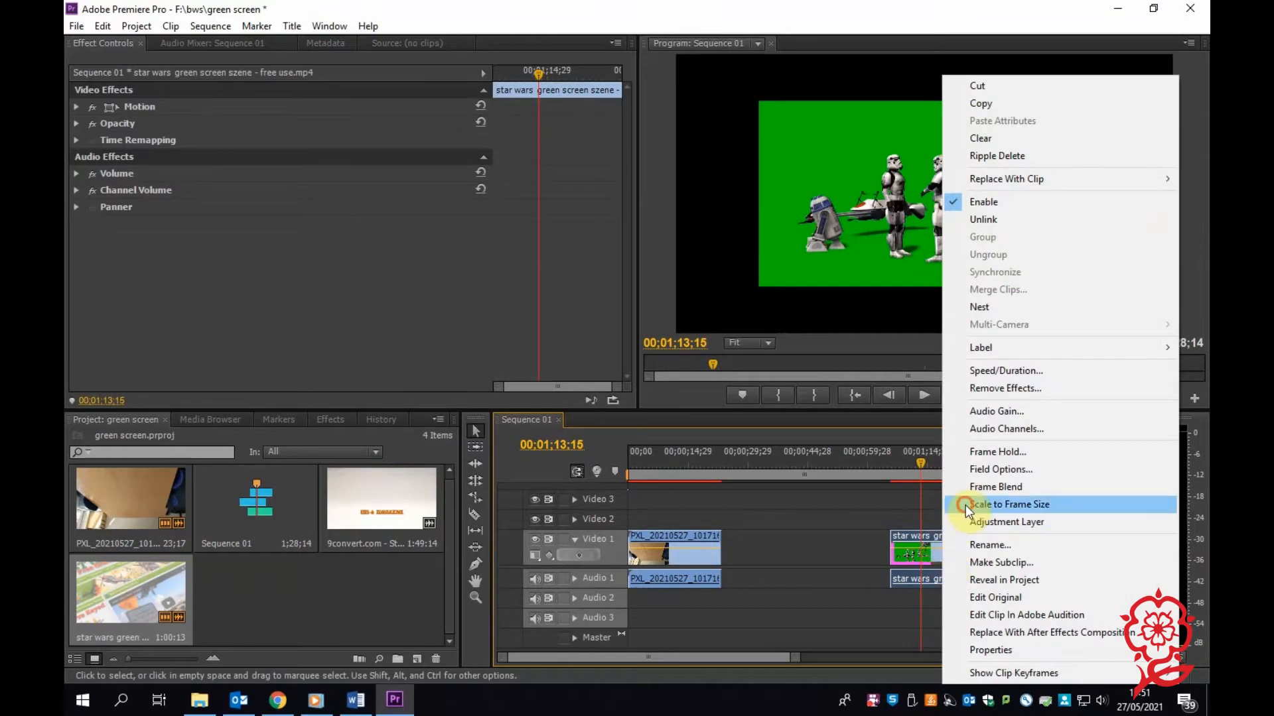
{"action": "left_click", "coordinate": [965, 505]}
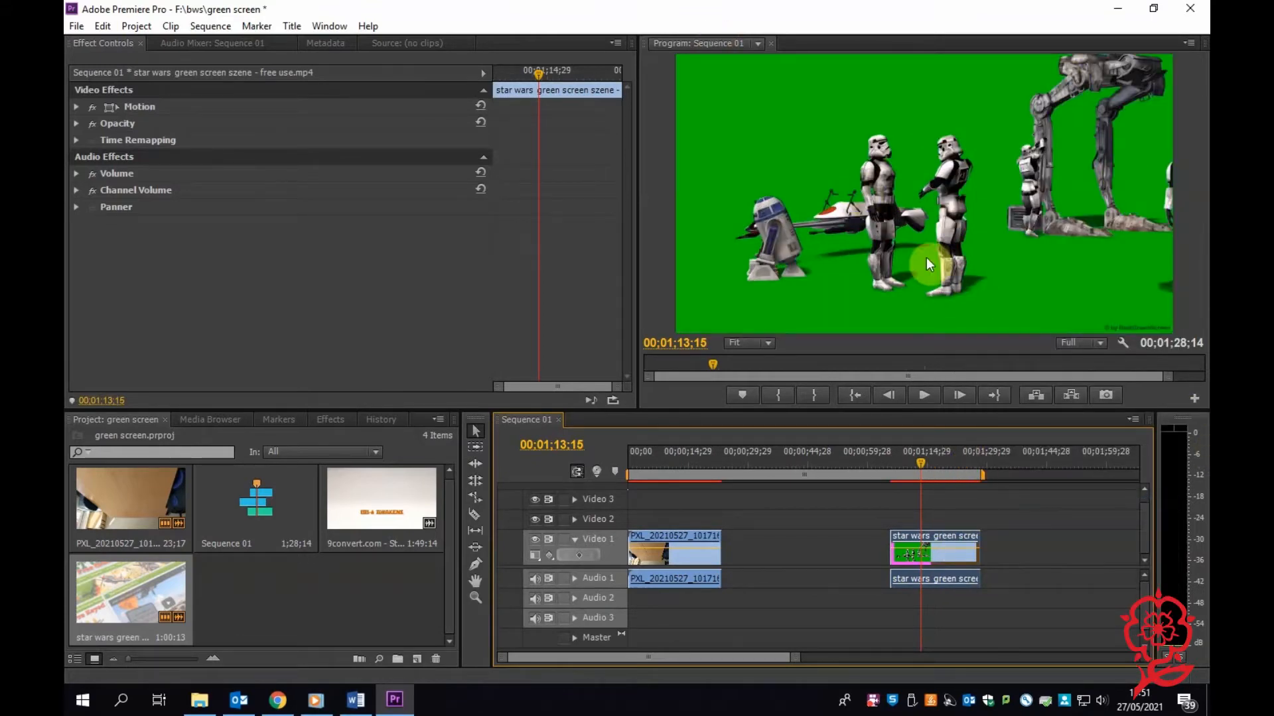
Find the Ultra Key effect by searching for "ultra" and apply it to the Star Wars clip.
{"action": "left_click", "coordinate": [665, 463]}
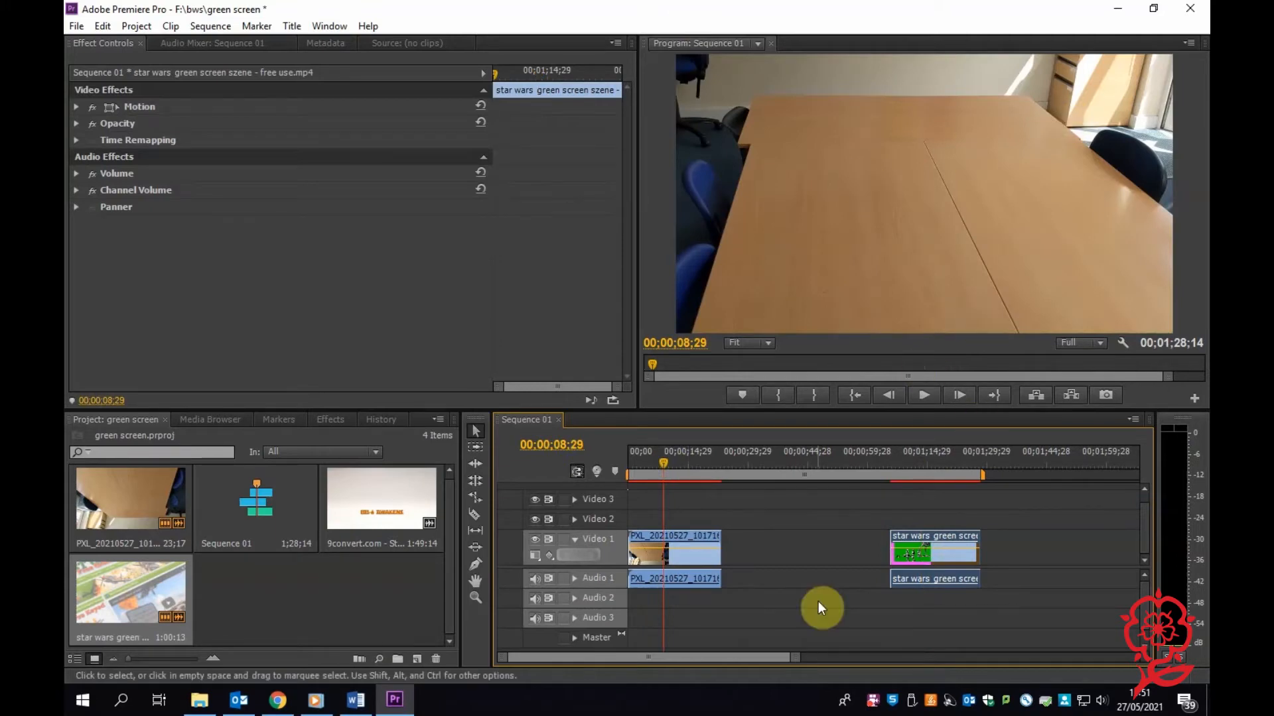
{"action": "left_click", "coordinate": [893, 457]}
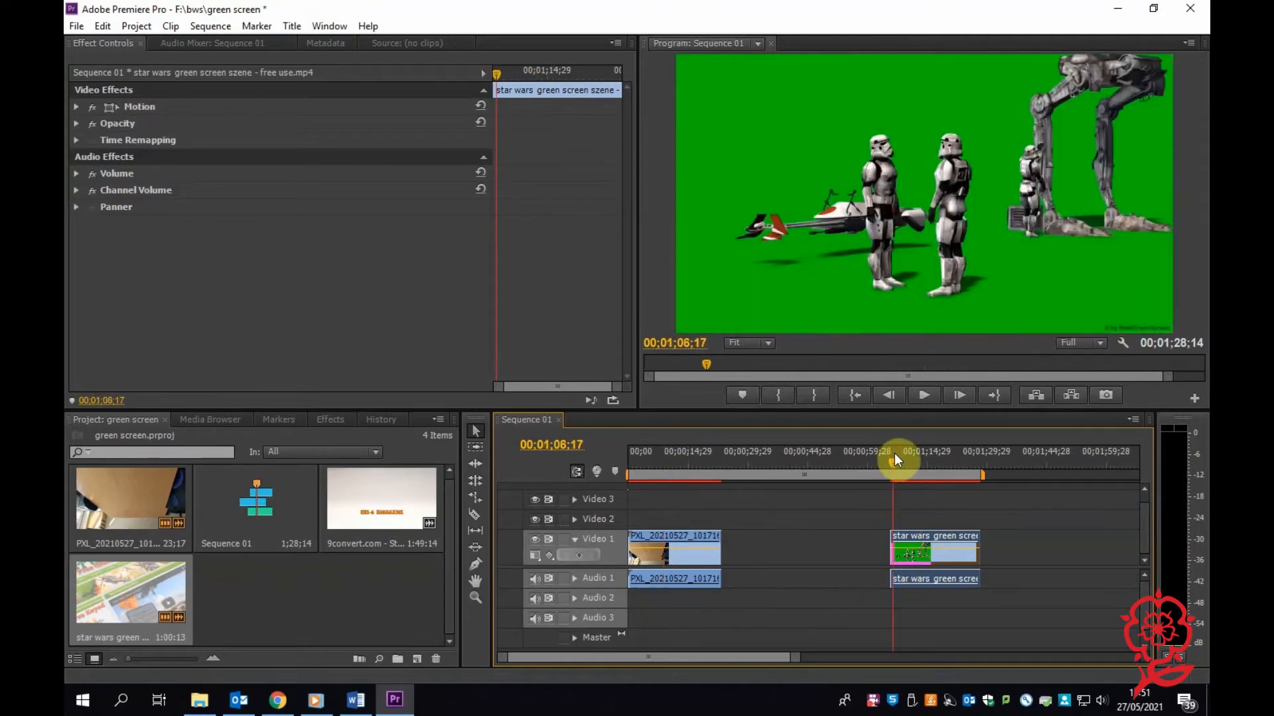
{"action": "left_click", "coordinate": [337, 427]}
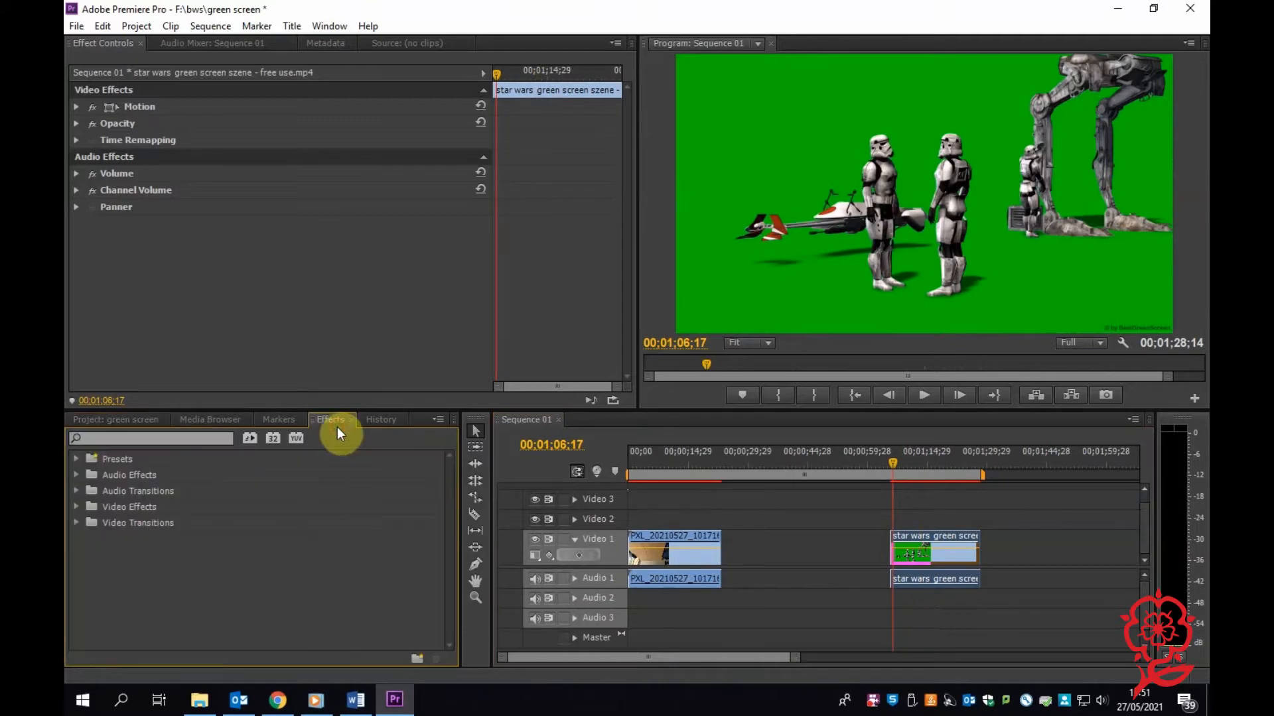
{"action": "left_click", "coordinate": [160, 441]}
{"action": "type", "text": "ultra"}
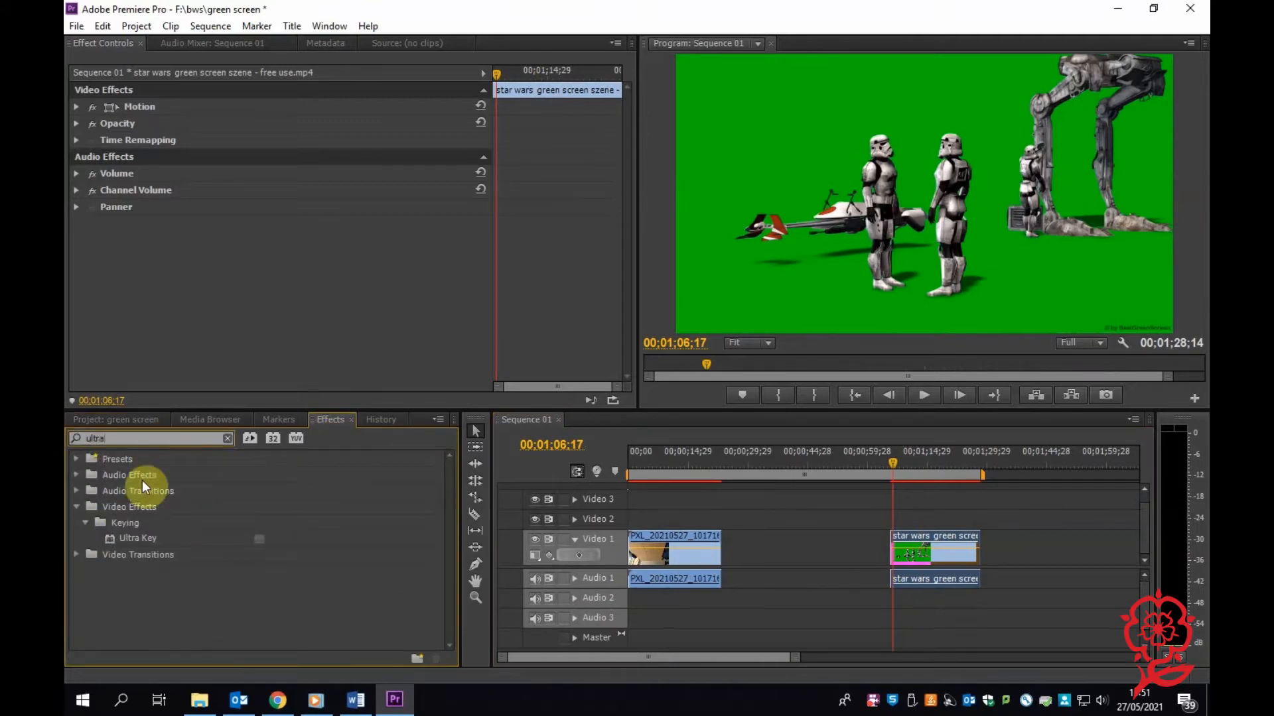
{"action": "left_click_drag", "start_coordinate": [126, 539], "coordinate": [913, 556]}
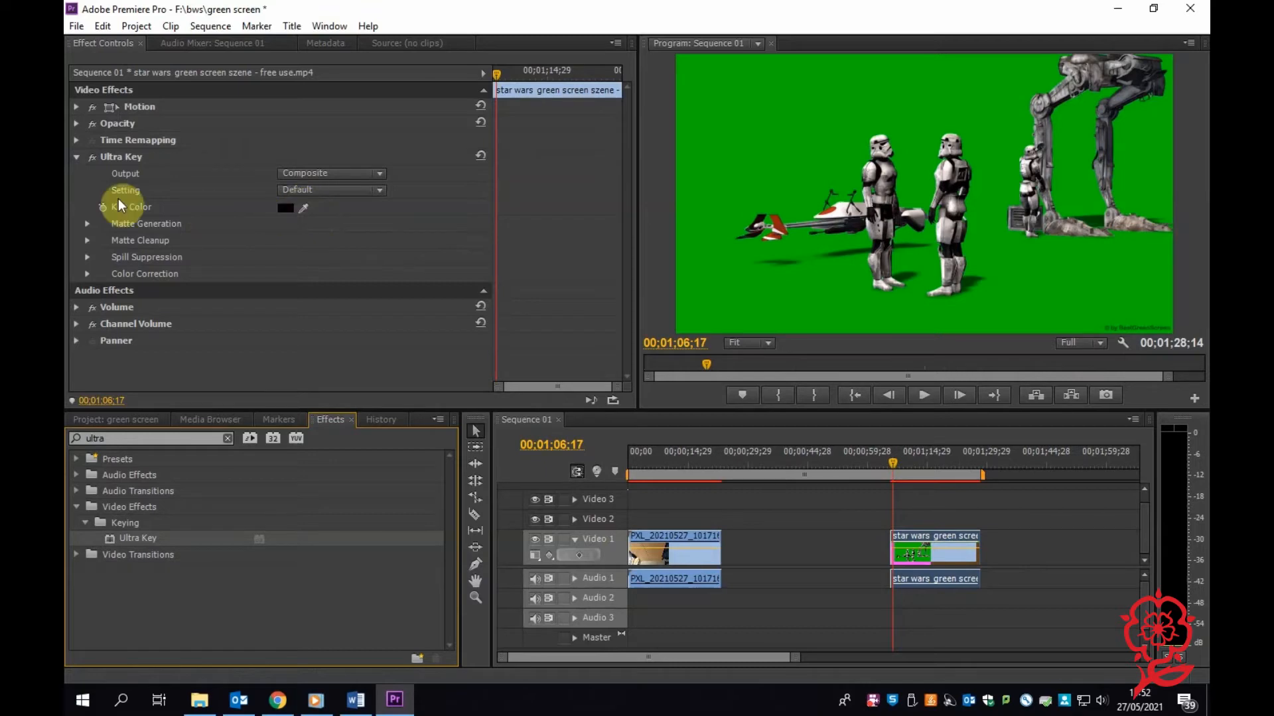
Set the Ultra Key's key color by sampling the green background in the Star Wars footage.
{"action": "left_click", "coordinate": [76, 158]}
{"action": "left_click", "coordinate": [76, 157]}
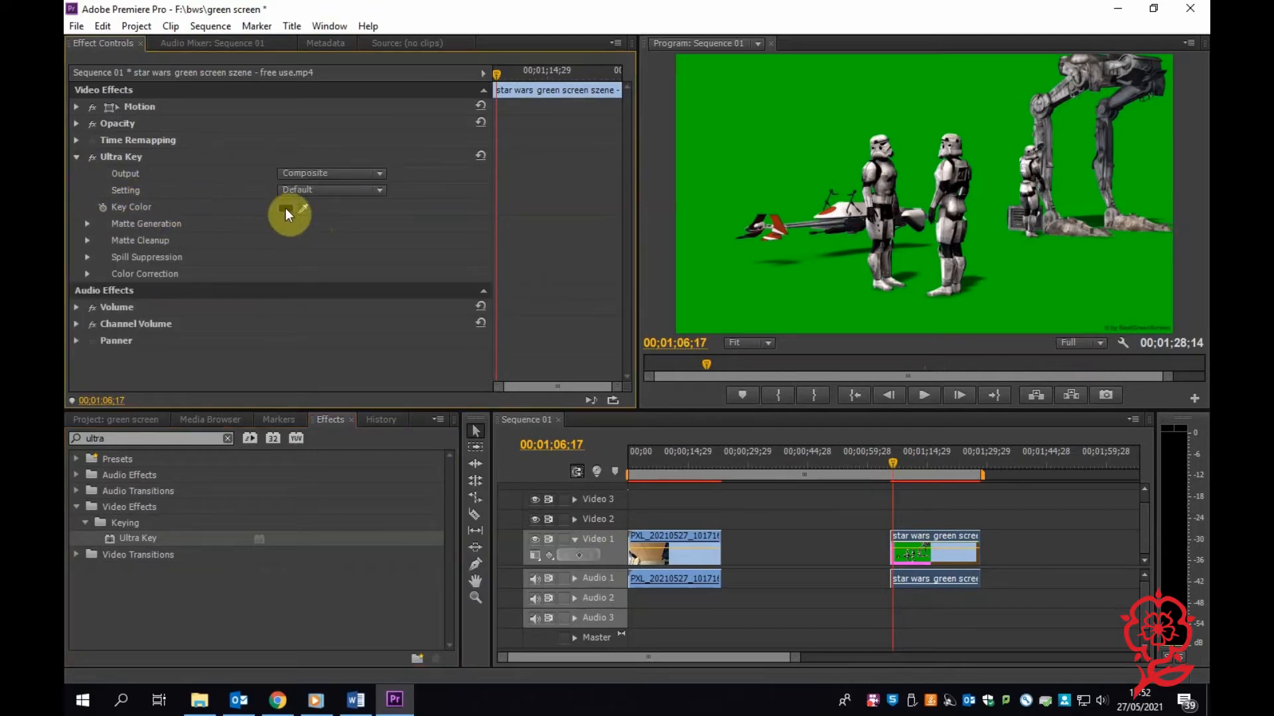
{"action": "left_click_drag", "start_coordinate": [295, 204], "coordinate": [836, 175]}
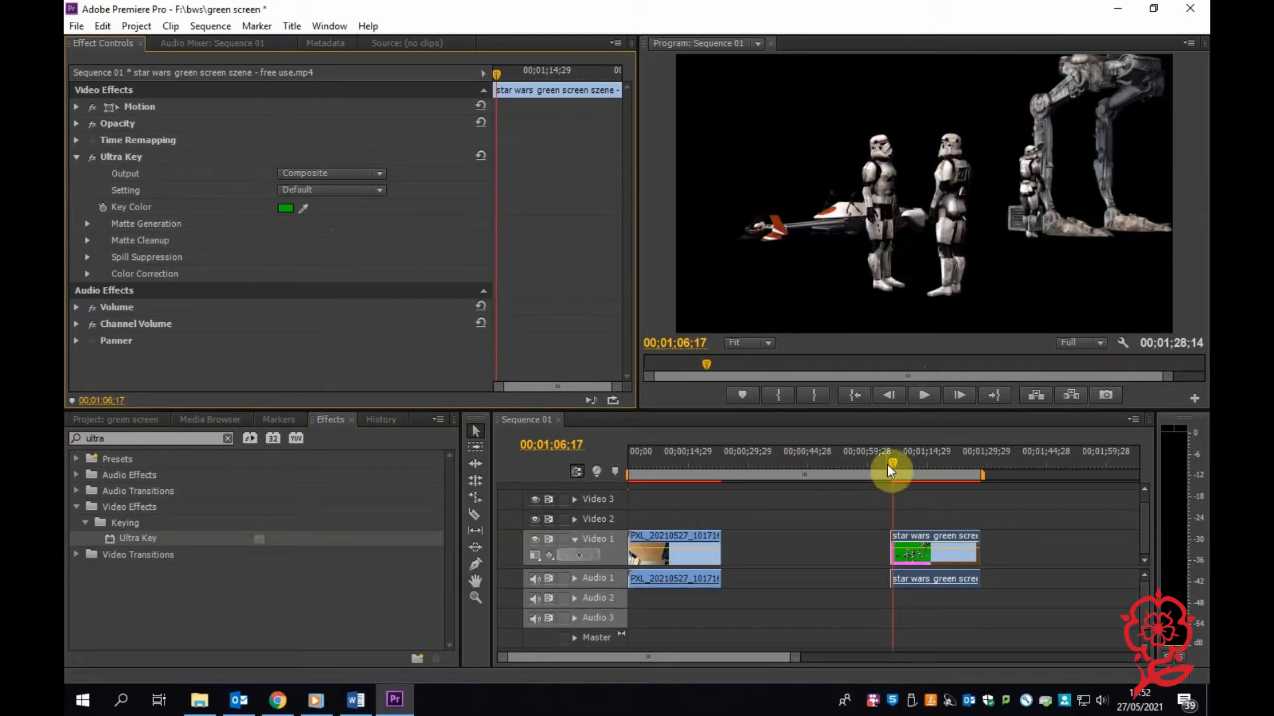
Move the keyed Star Wars clip to Video 2, starting at about 00;00;32;16, and preview it.
{"action": "left_click_drag", "start_coordinate": [888, 465], "coordinate": [875, 466]}
{"action": "left_click_drag", "start_coordinate": [902, 554], "coordinate": [809, 520]}
{"action": "left_click", "coordinate": [786, 477]}
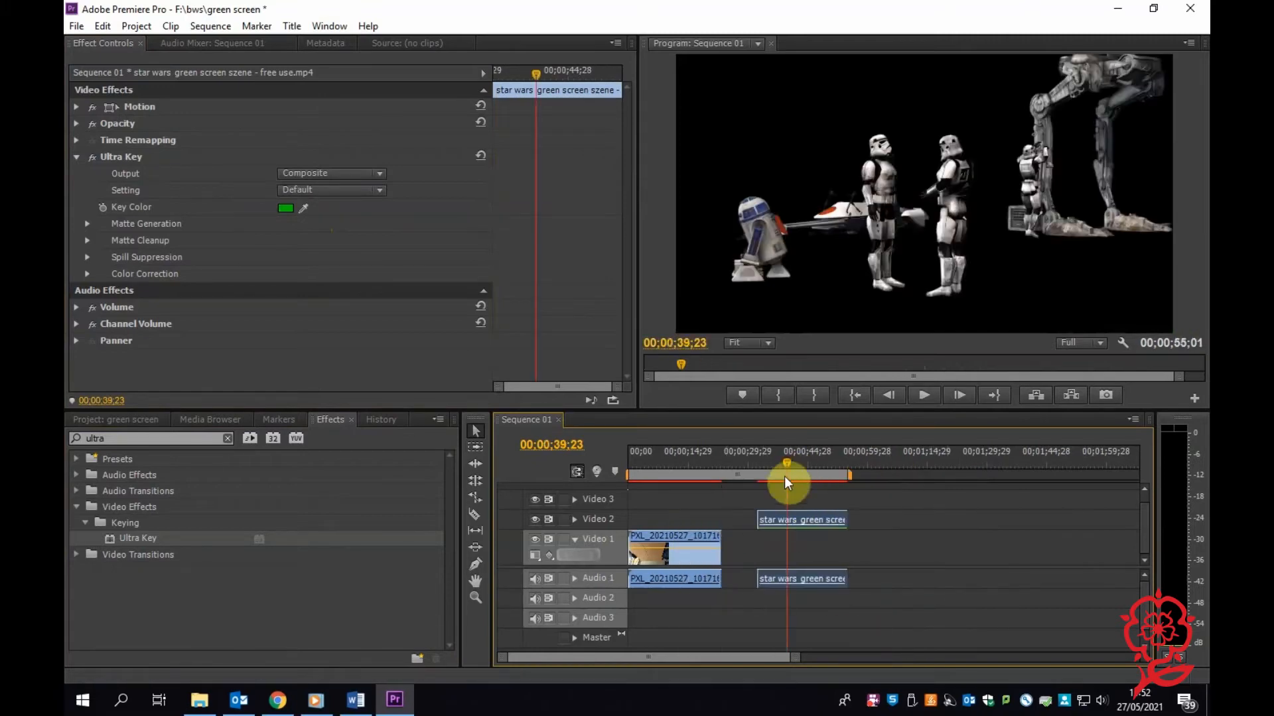
Unlink and delete the Star Wars clip's audio, and move its video directly above the table clip on Video 2.
{"action": "right_click", "coordinate": [815, 578]}
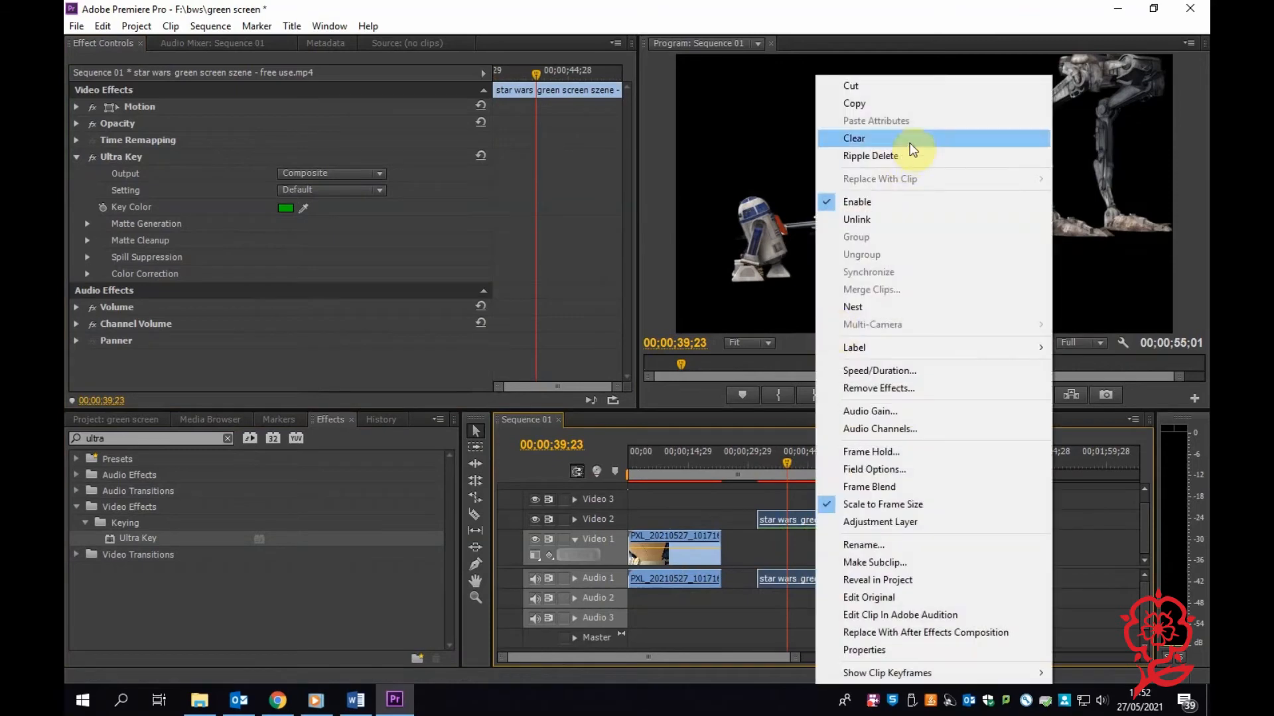
{"action": "left_click", "coordinate": [877, 234]}
{"action": "left_click", "coordinate": [826, 583]}
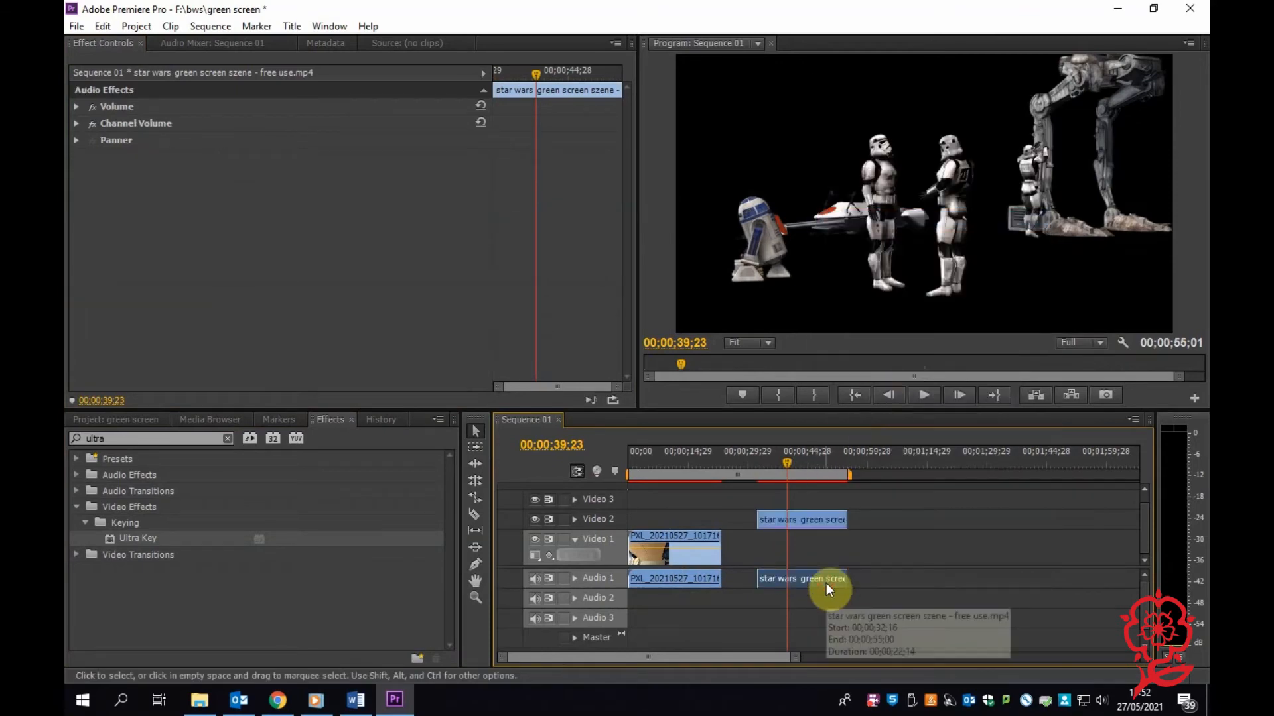
{"action": "key", "text": "Delete"}
{"action": "left_click_drag", "start_coordinate": [826, 523], "coordinate": [707, 515]}
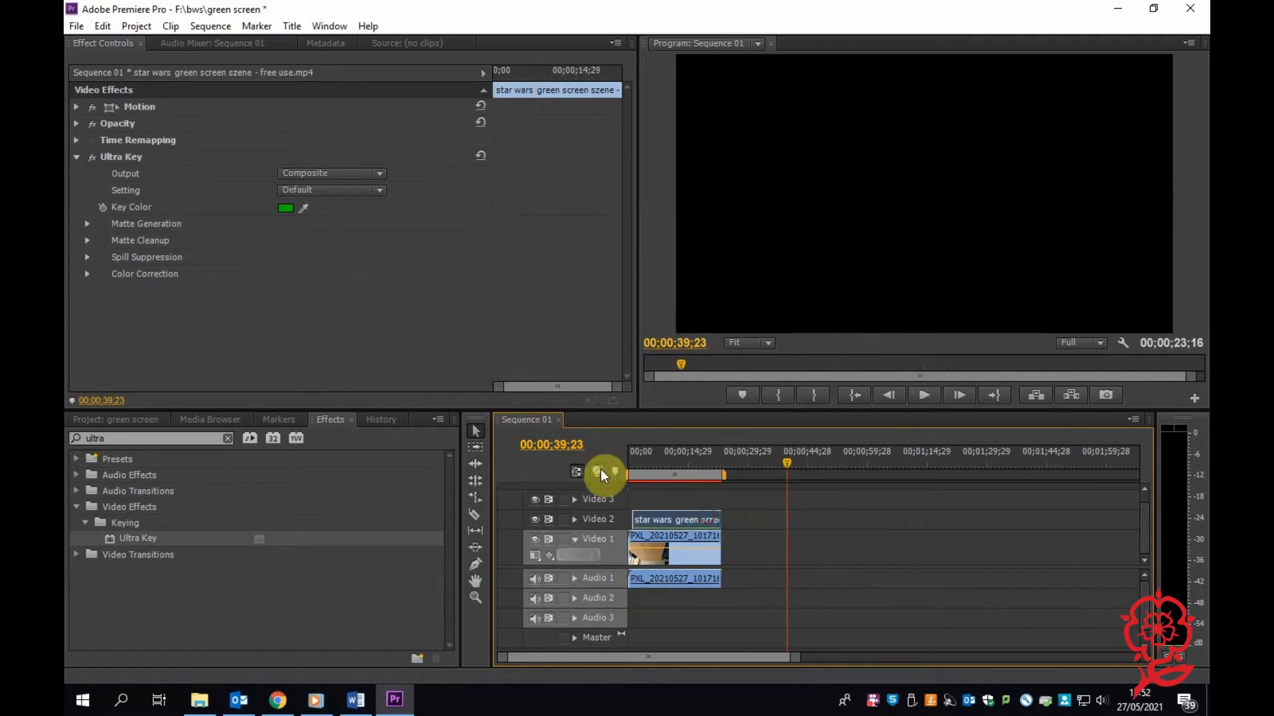
Unlink the table clip's audio from its video and delete the audio from Audio 1.
{"action": "right_click", "coordinate": [661, 584]}
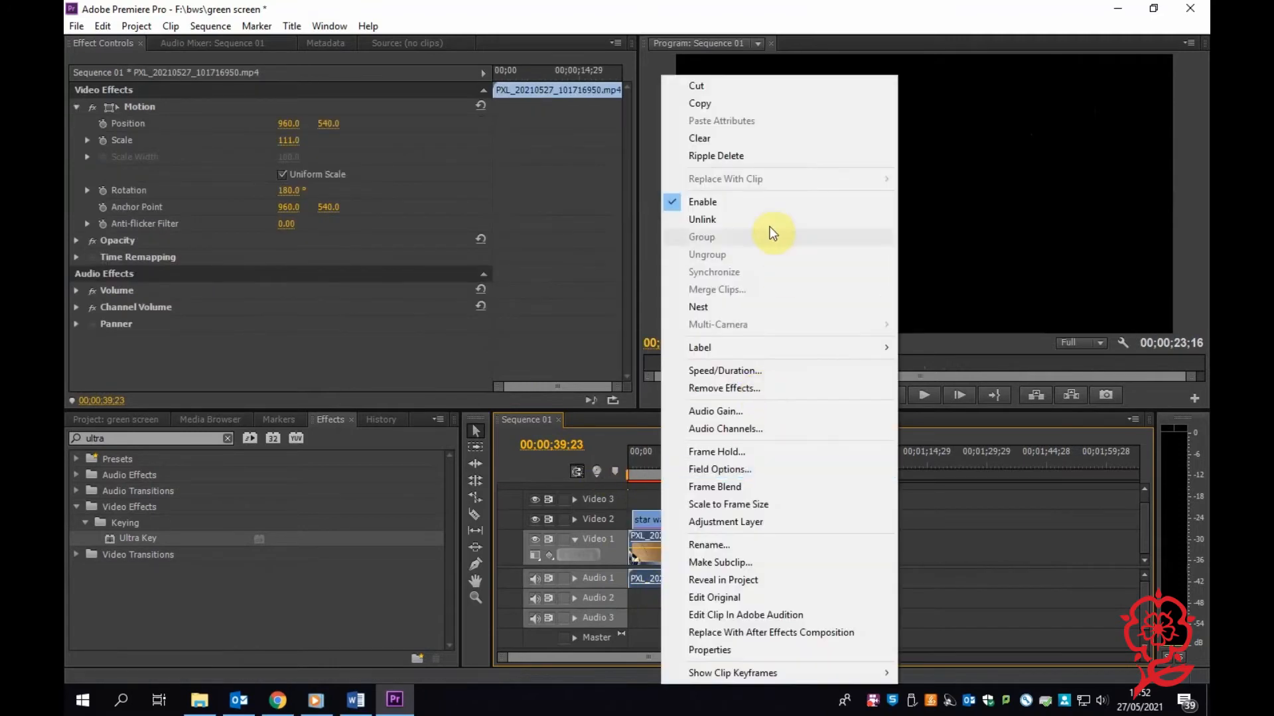
{"action": "left_click", "coordinate": [762, 217]}
{"action": "left_click", "coordinate": [670, 591]}
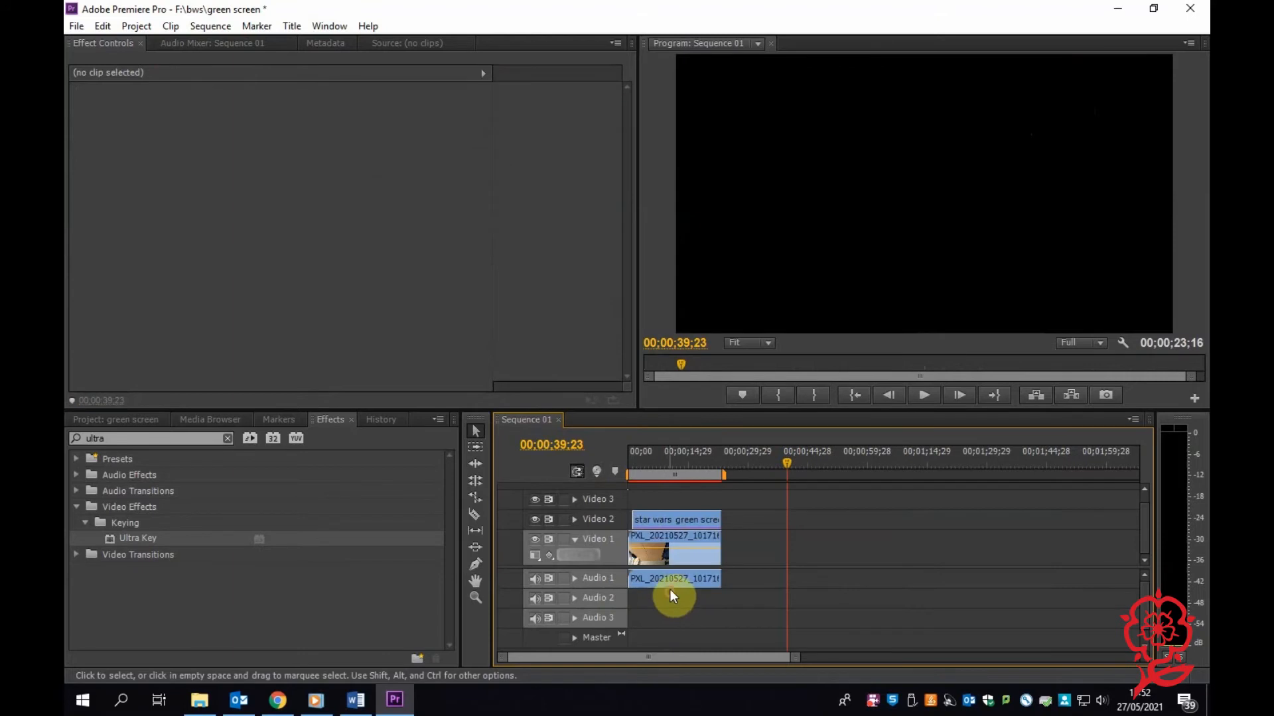
{"action": "left_click", "coordinate": [671, 575]}
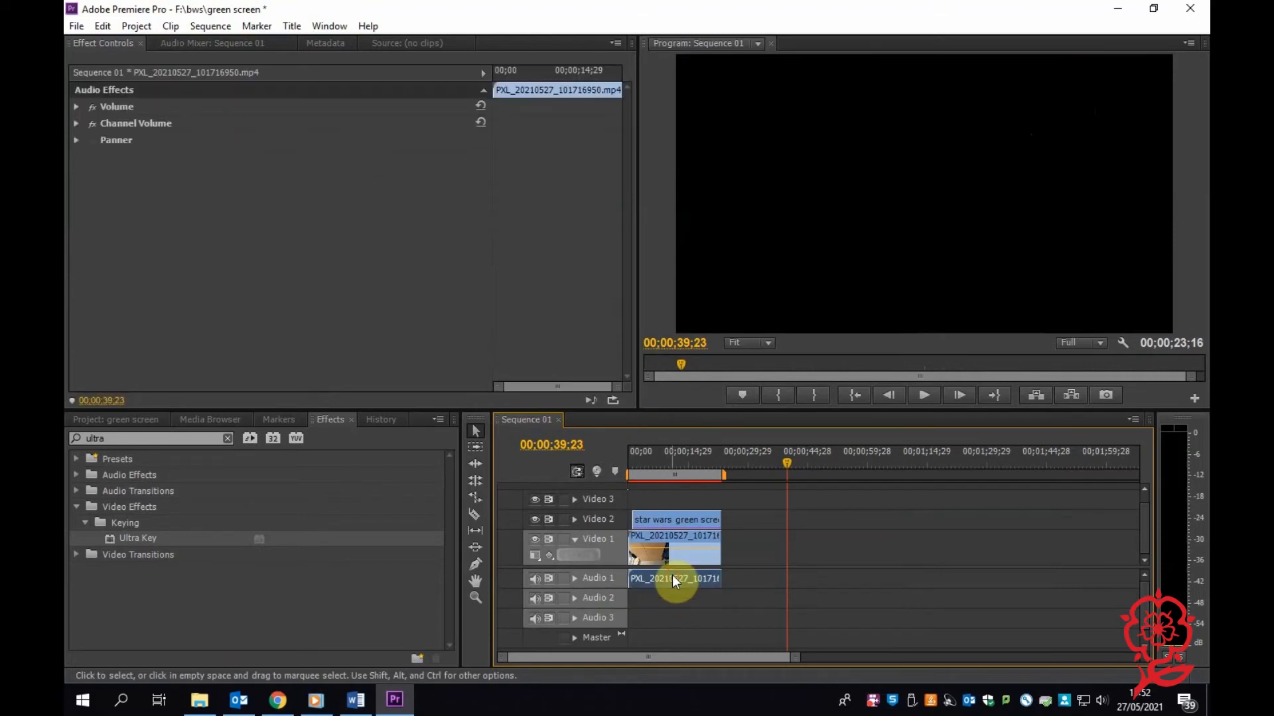
{"action": "key", "text": "Delete"}
Play the sequence from 00;00;00;00 to check the keyed Star Wars footage over the table.
{"action": "left_click", "coordinate": [655, 457]}
{"action": "left_click_drag", "start_coordinate": [656, 458], "coordinate": [603, 462]}
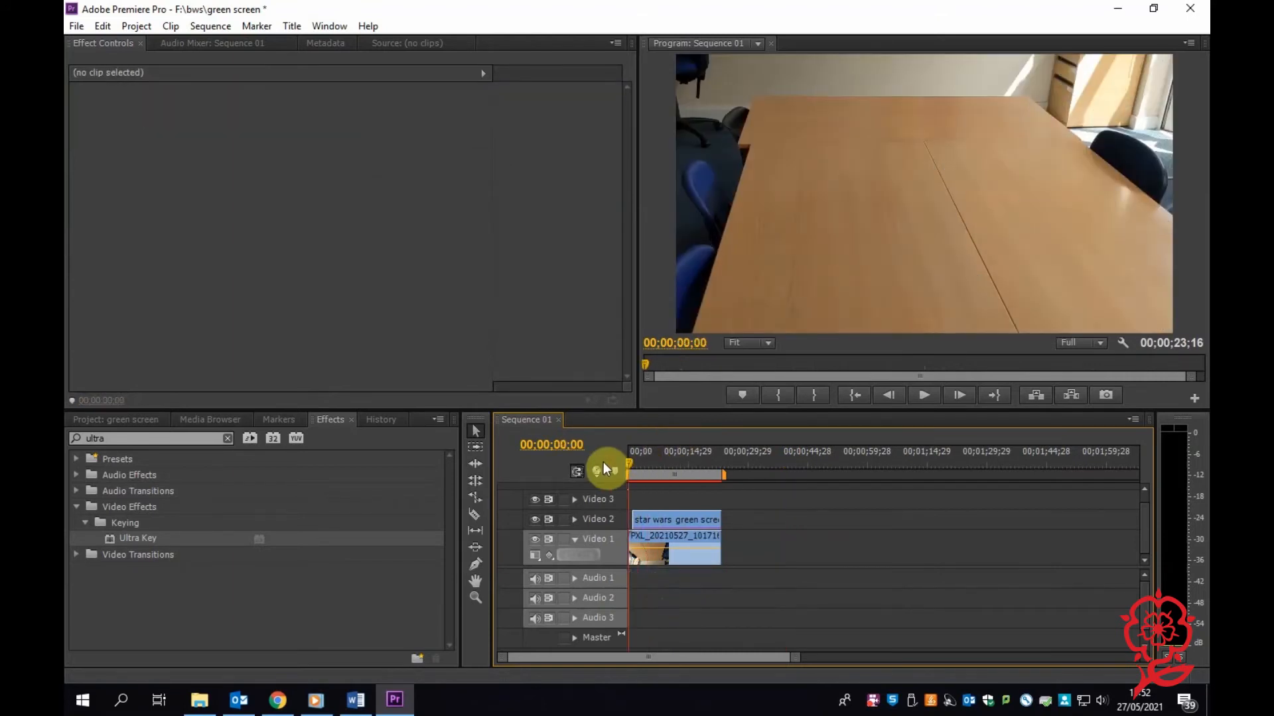
{"action": "key", "text": "space"}
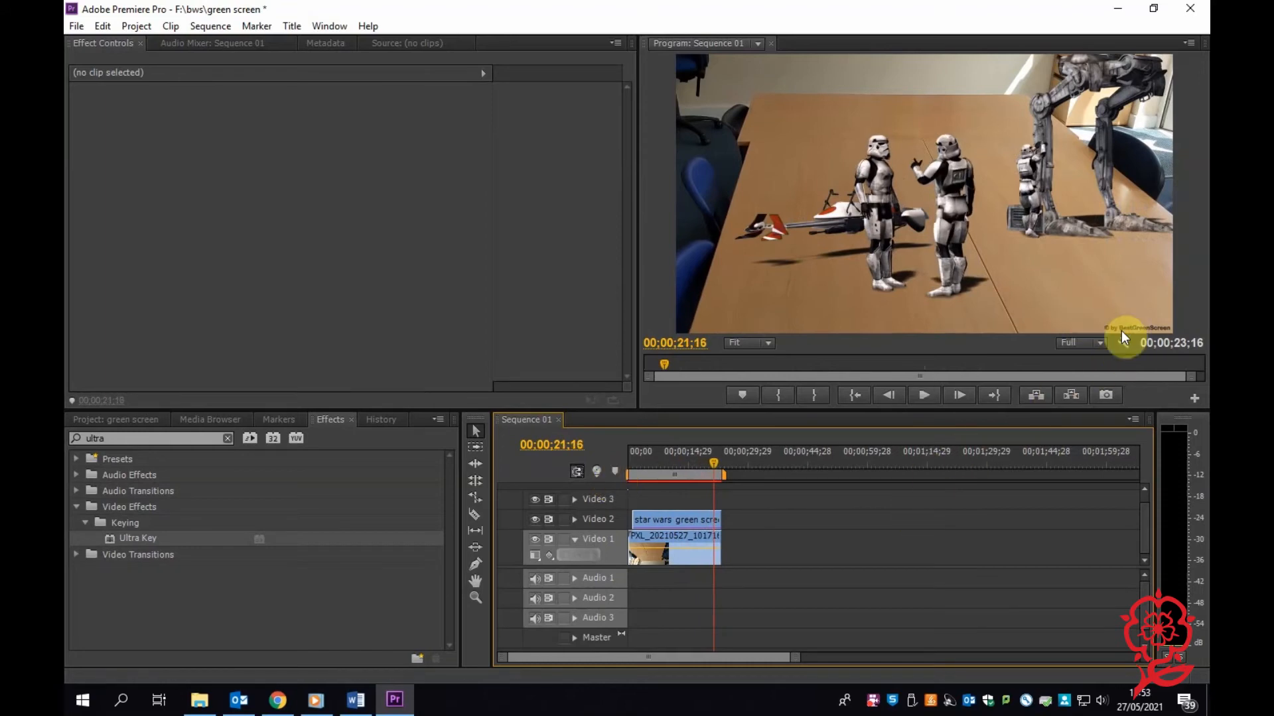
Delete the keyed Star Wars clip from Video 2 and add the 9convert.com Star Wars Green Screens clip to Video 1, beyond the table clip.
{"action": "left_click", "coordinate": [710, 523]}
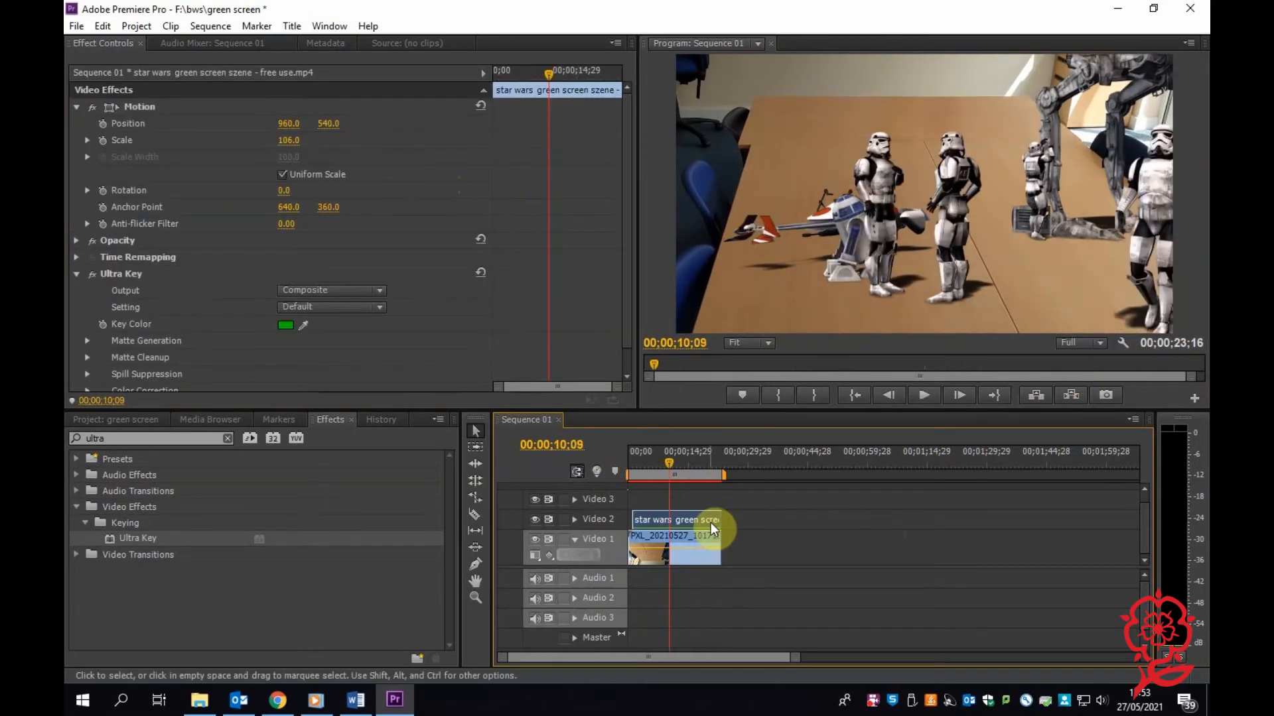
{"action": "key", "text": "Delete"}
{"action": "left_click", "coordinate": [140, 420]}
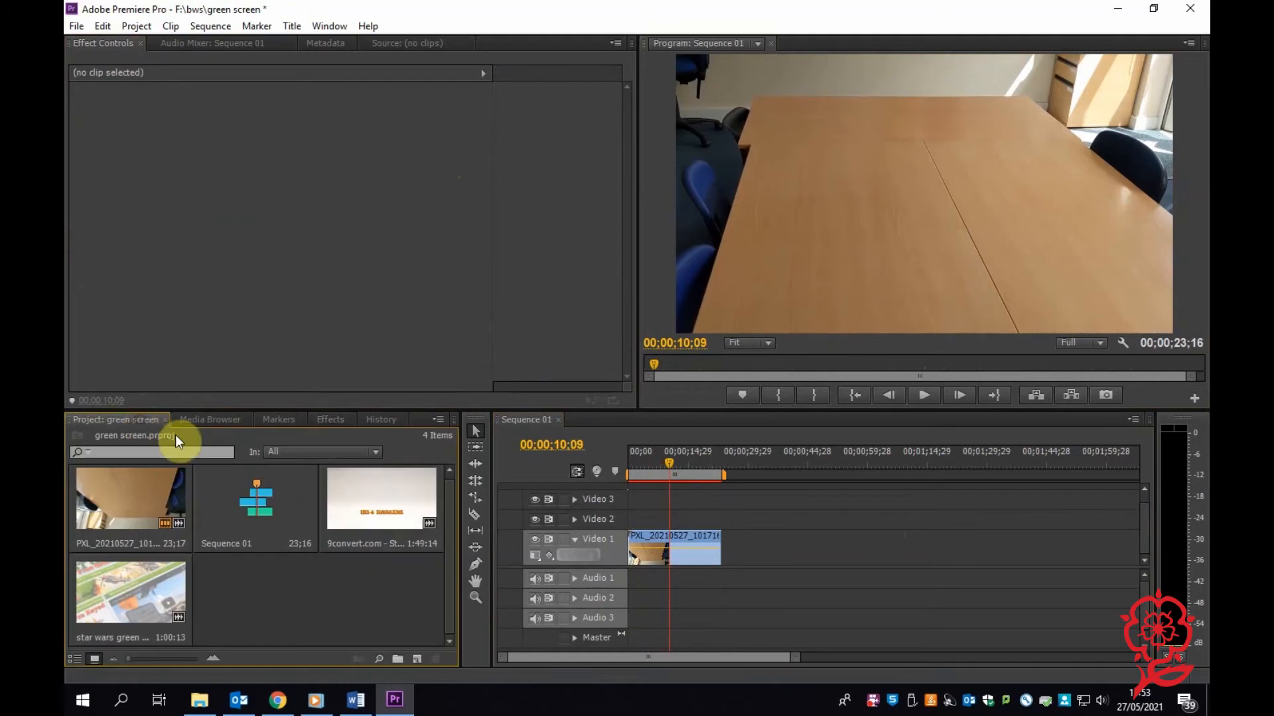
{"action": "left_click_drag", "start_coordinate": [356, 520], "coordinate": [803, 538]}
{"action": "left_click_drag", "start_coordinate": [810, 464], "coordinate": [833, 473]}
Unlink the 9convert.com clip's audio from its video and delete the audio.
{"action": "right_click", "coordinate": [878, 562]}
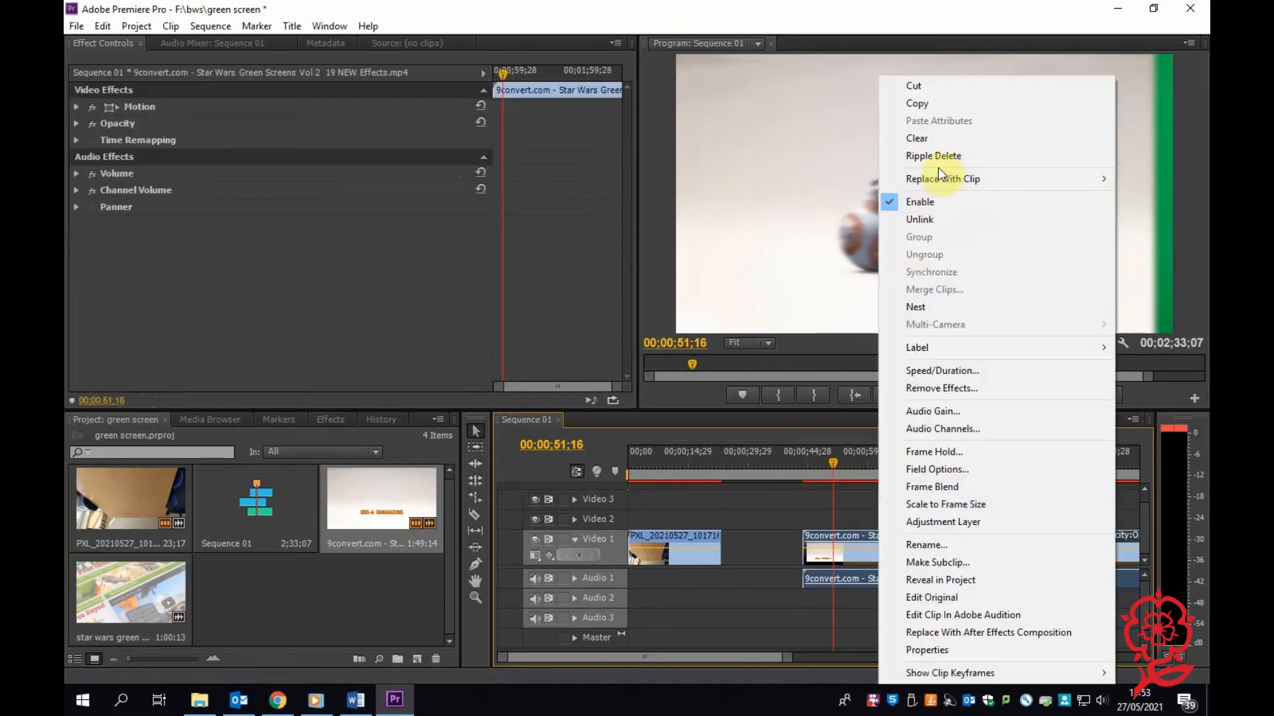
{"action": "left_click", "coordinate": [927, 225]}
{"action": "left_click", "coordinate": [938, 588]}
{"action": "key", "text": "Delete"}
Shorten the 9convert.com clip to the Darth Vader section between 00;00;51;28 and 00;00;57;16, removing the footage before and after it.
{"action": "left_click_drag", "start_coordinate": [854, 456], "coordinate": [836, 471]}
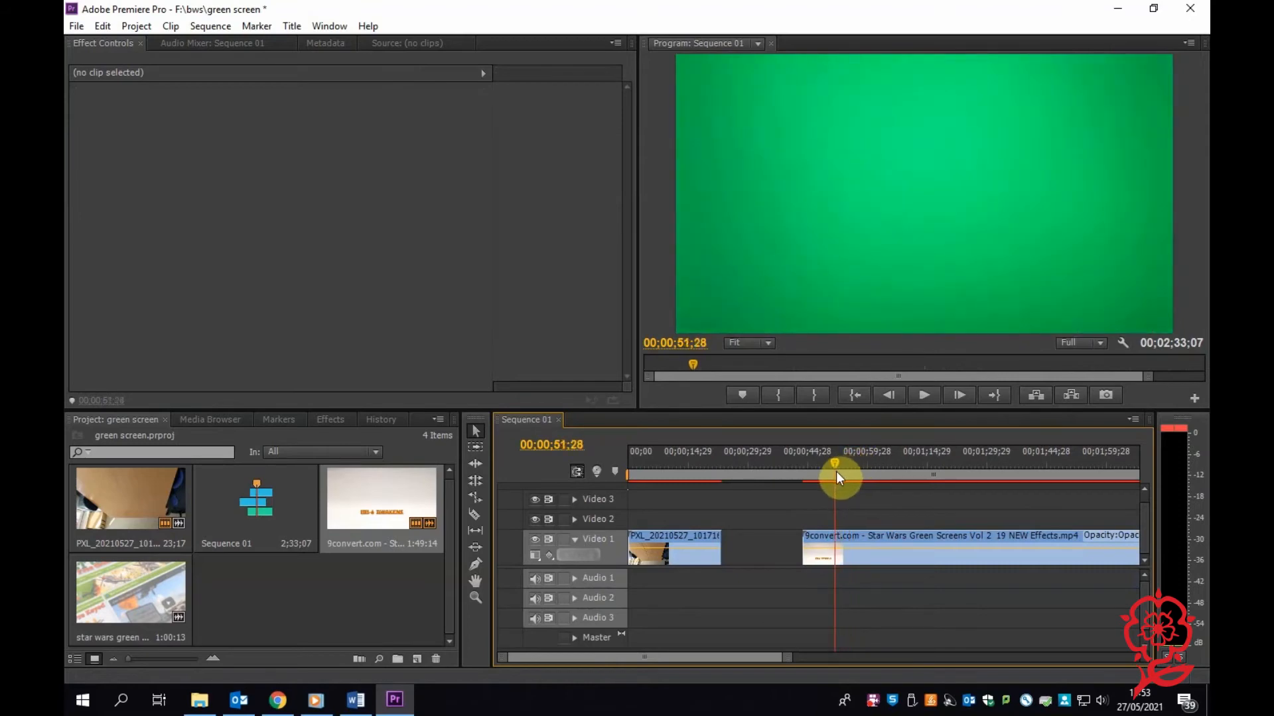
{"action": "left_click_drag", "start_coordinate": [798, 548], "coordinate": [834, 548]}
{"action": "left_click", "coordinate": [841, 467]}
{"action": "left_click_drag", "start_coordinate": [843, 468], "coordinate": [862, 484]}
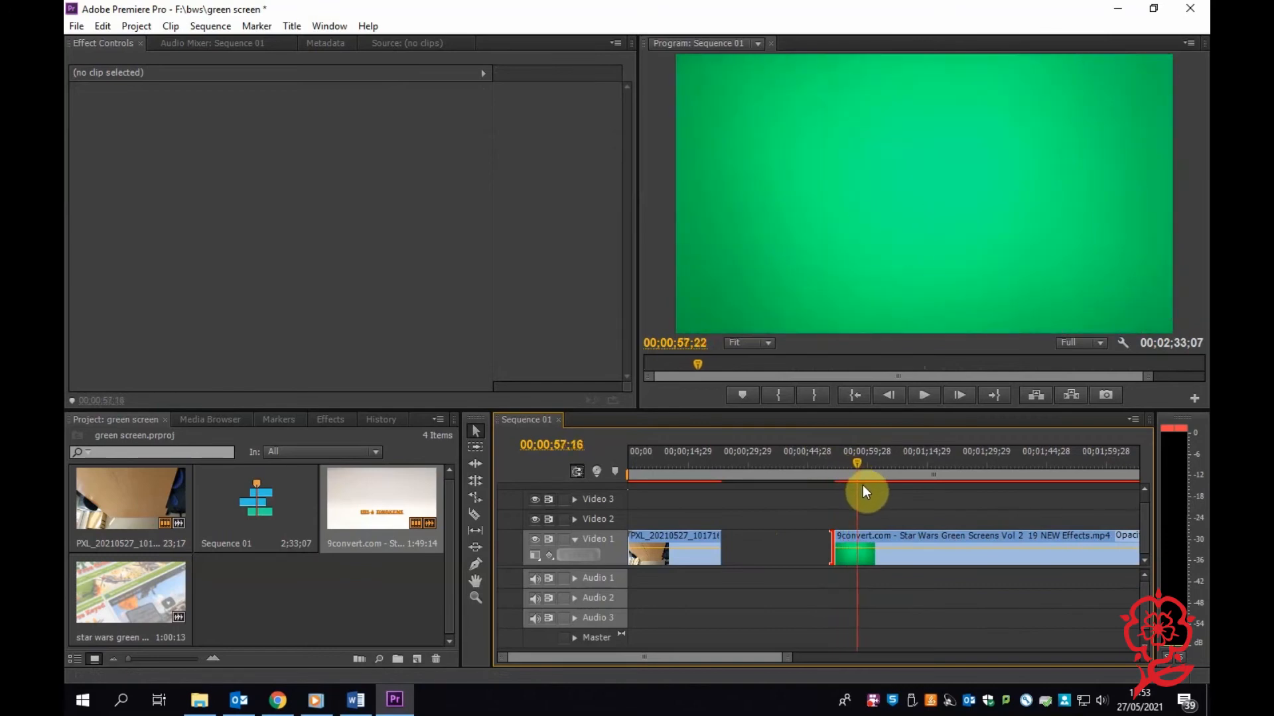
{"action": "left_click", "coordinate": [475, 515]}
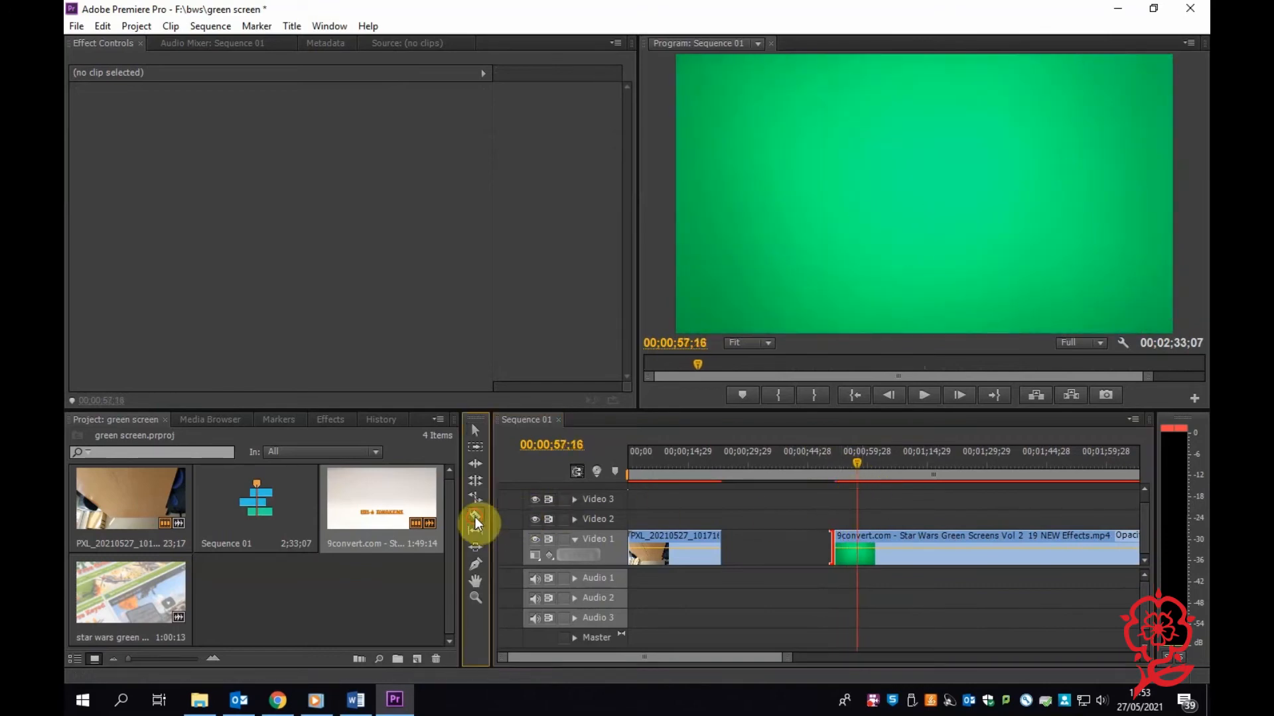
{"action": "left_click", "coordinate": [860, 556]}
{"action": "left_click", "coordinate": [477, 432]}
{"action": "key", "text": "Delete"}
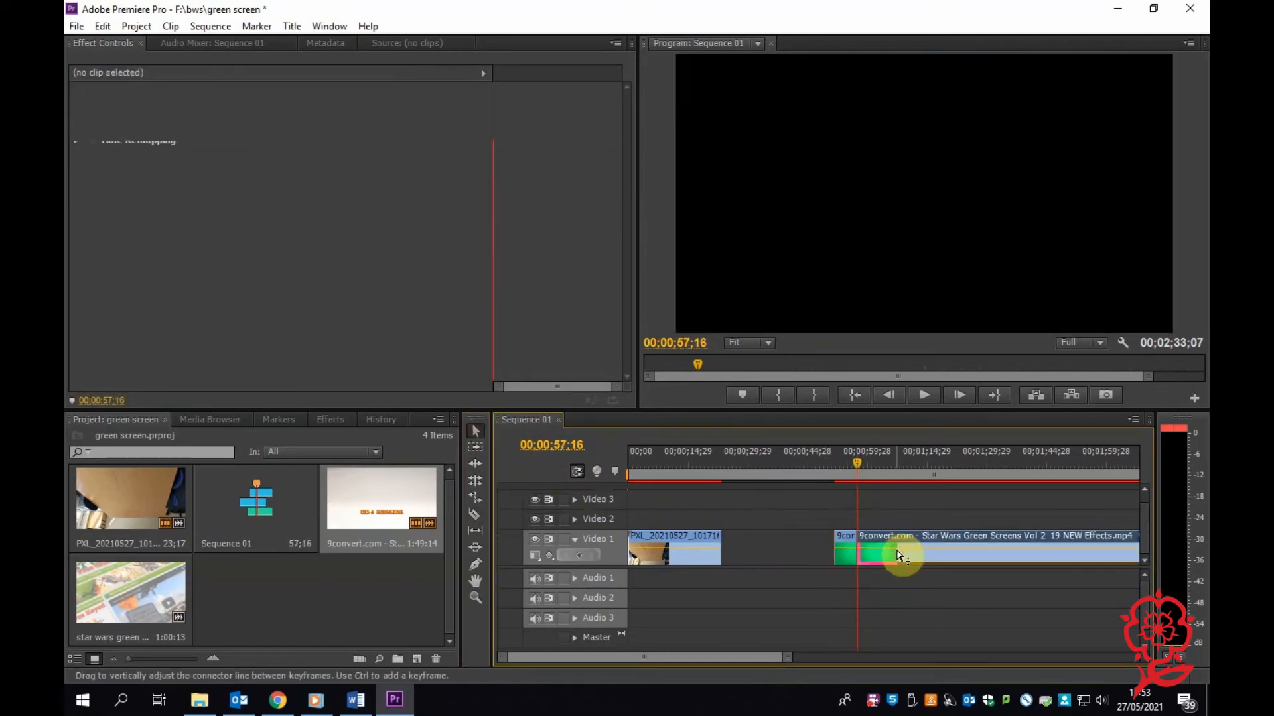
Play back the shortened Darth Vader clip to check its content.
{"action": "left_click", "coordinate": [840, 464]}
{"action": "key", "text": "space"}
{"action": "left_click", "coordinate": [837, 463]}
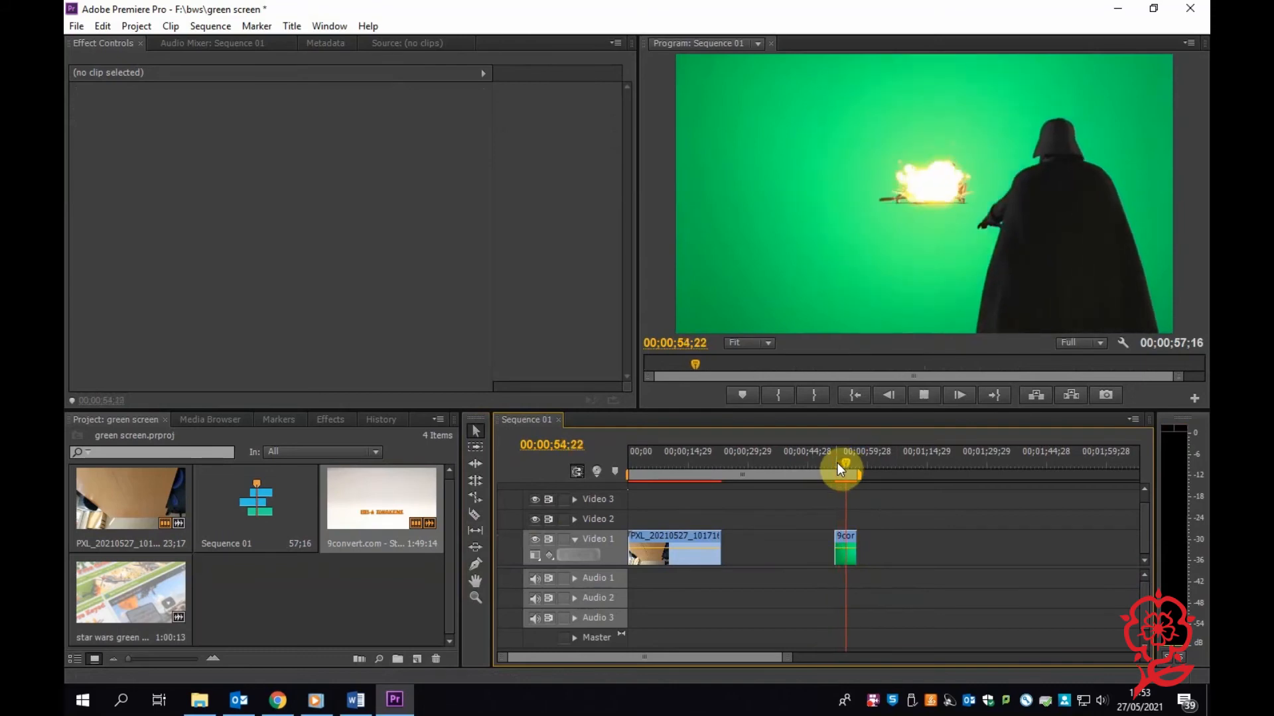
{"action": "key", "text": "space"}
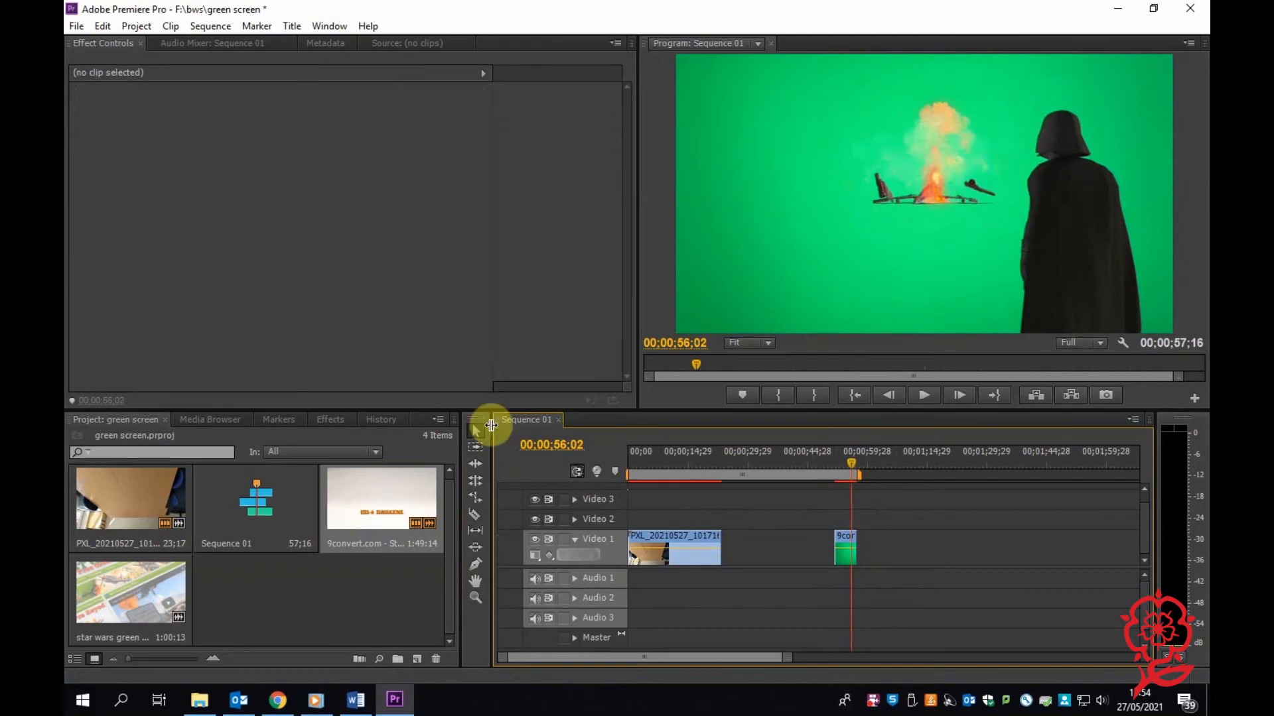
Apply Ultra Key to the Darth Vader clip and sample its green background near the clip's start as the key color.
{"action": "left_click", "coordinate": [335, 422]}
{"action": "left_click_drag", "start_coordinate": [149, 538], "coordinate": [847, 551]}
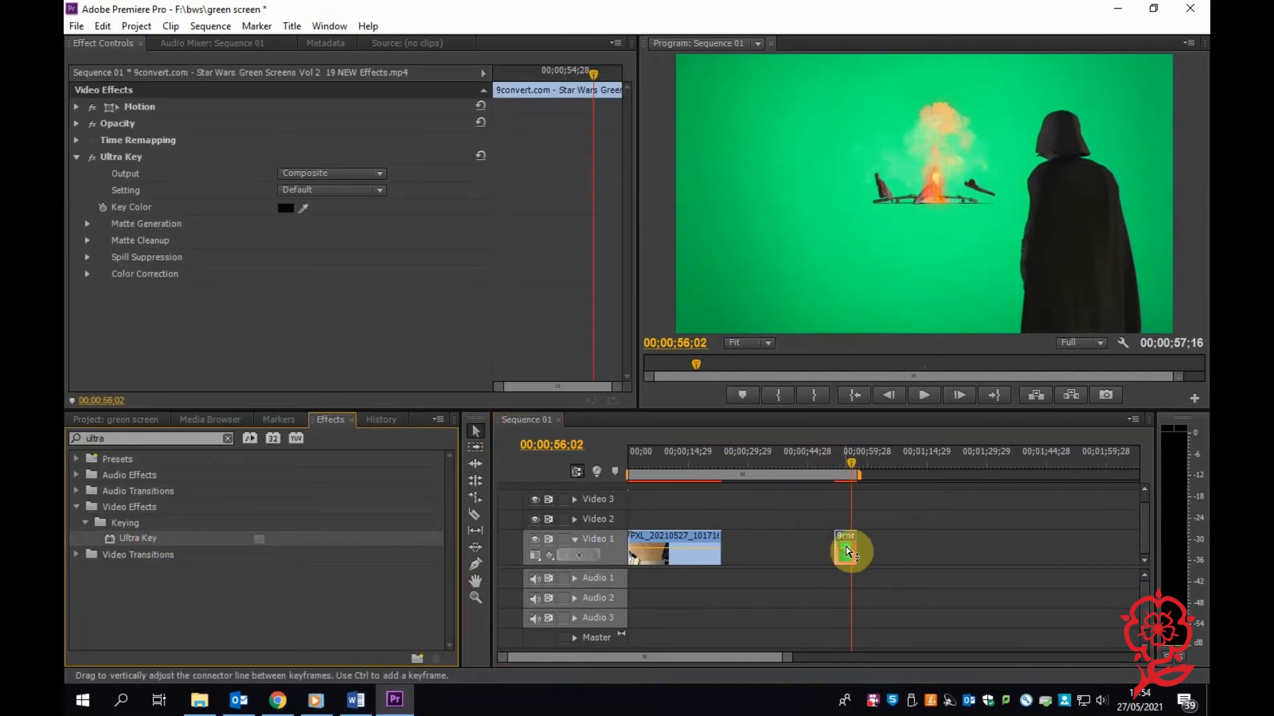
{"action": "left_click_drag", "start_coordinate": [855, 463], "coordinate": [840, 469]}
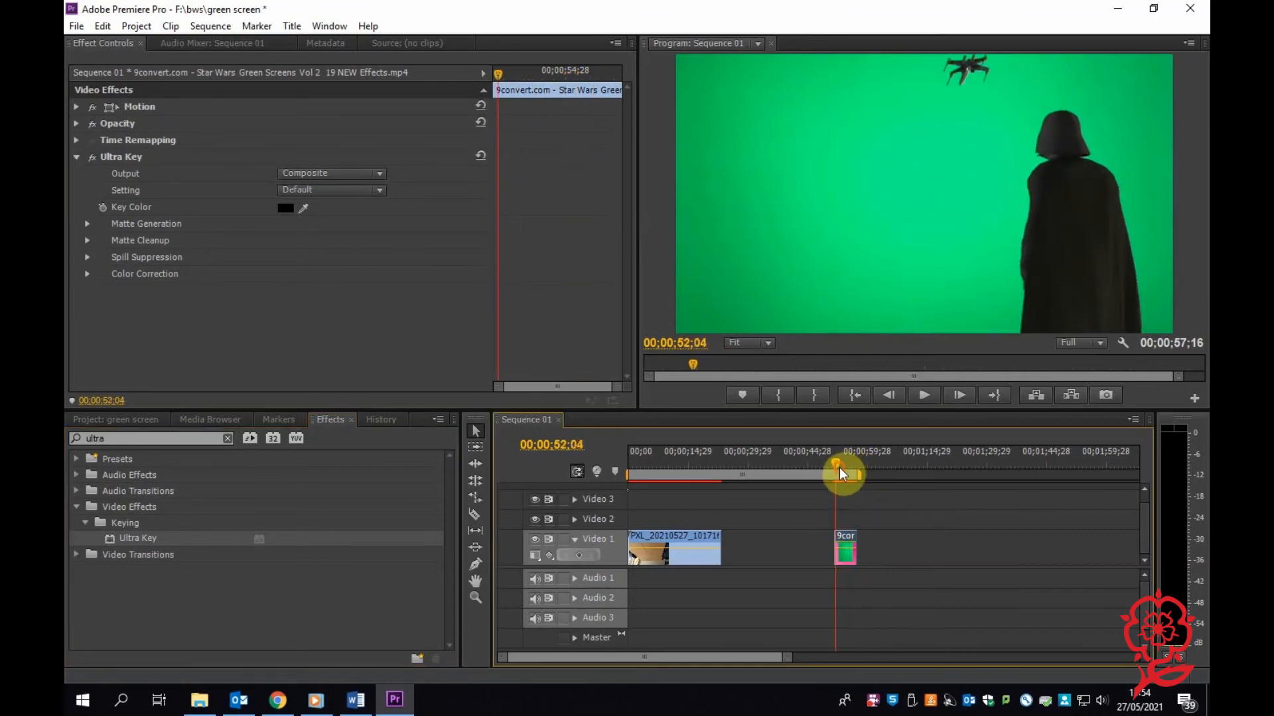
{"action": "left_click_drag", "start_coordinate": [310, 208], "coordinate": [805, 205]}
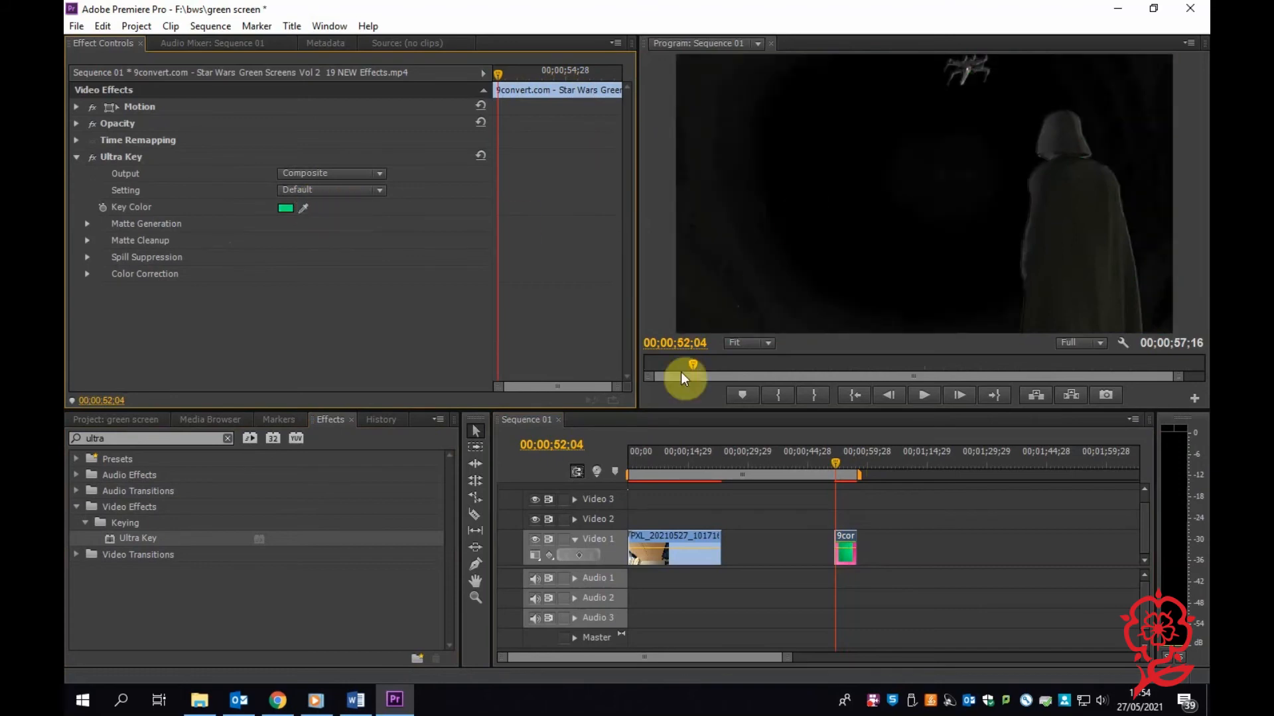
Move the keyed Darth Vader clip to Video 2 above the table clip, shortly after the sequence start.
{"action": "left_click", "coordinate": [476, 435]}
{"action": "left_click_drag", "start_coordinate": [847, 558], "coordinate": [665, 471]}
{"action": "left_click_drag", "start_coordinate": [678, 517], "coordinate": [651, 524]}
Play the opening of the sequence twice to check the keyed Darth Vader clip over the table.
{"action": "left_click", "coordinate": [636, 467]}
{"action": "key", "text": "space"}
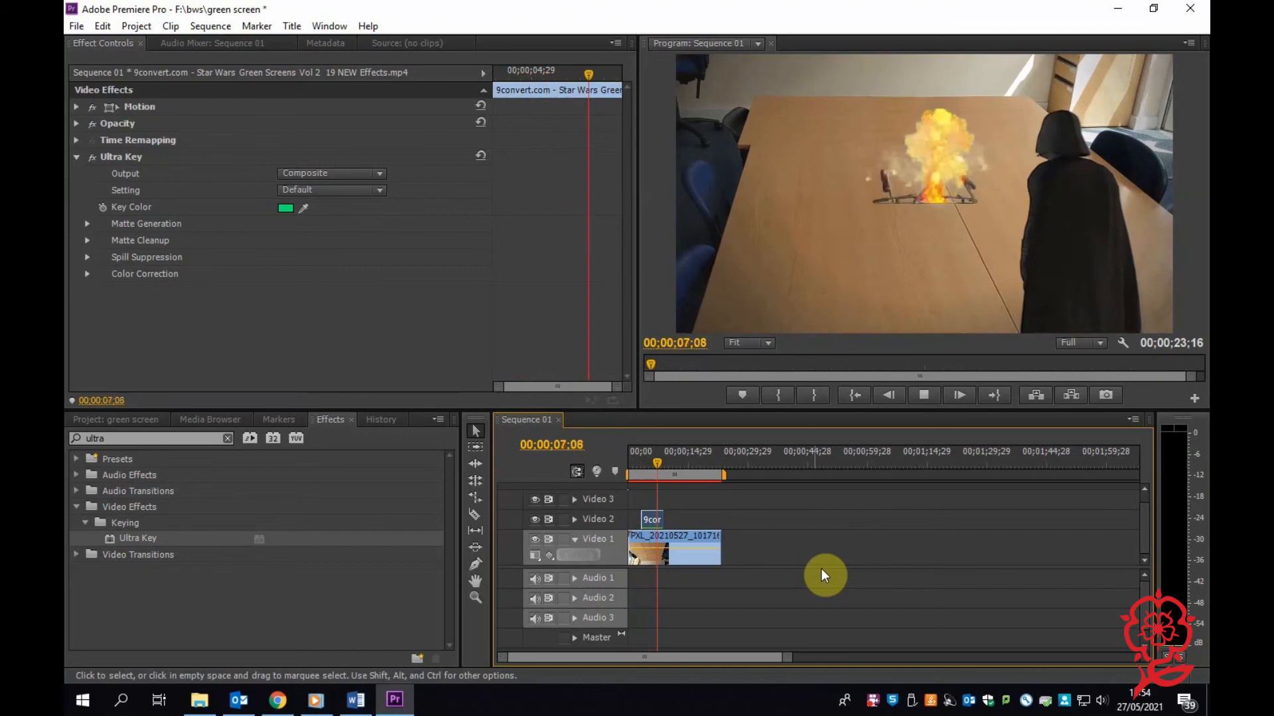
{"action": "key", "text": "space"}
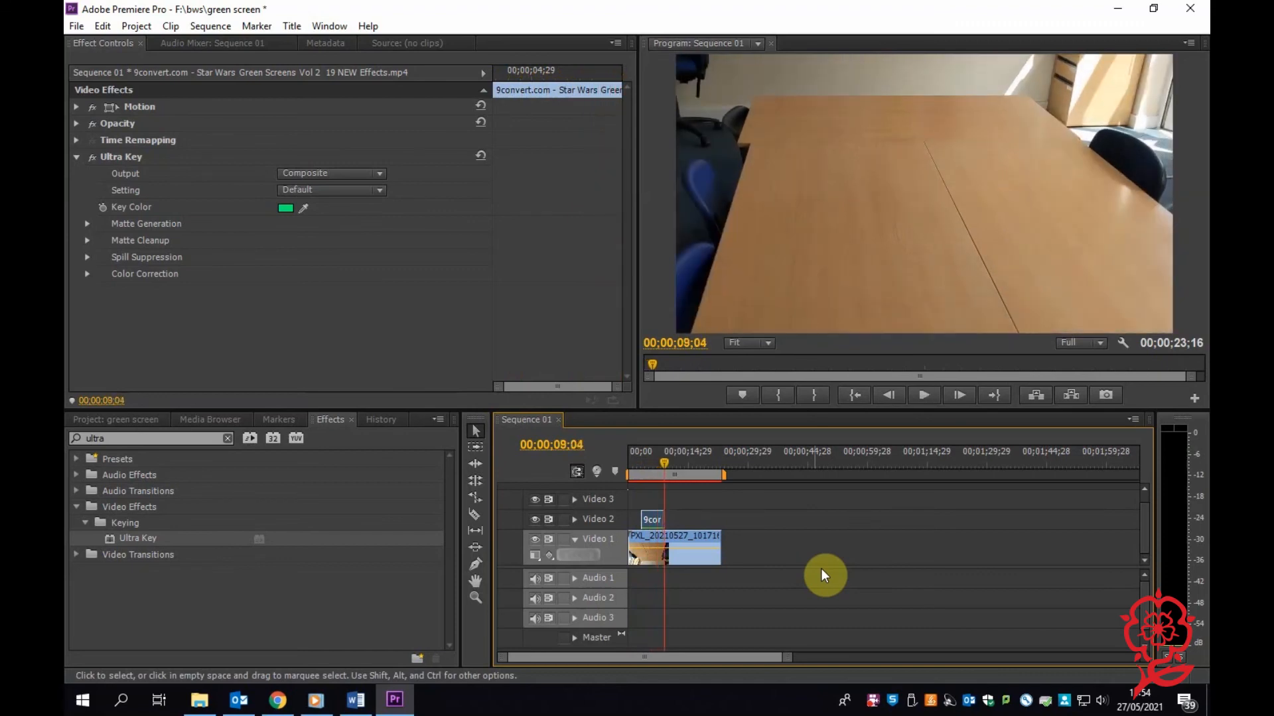
{"action": "left_click", "coordinate": [659, 463]}
{"action": "left_click", "coordinate": [629, 471]}
{"action": "key", "text": "space"}
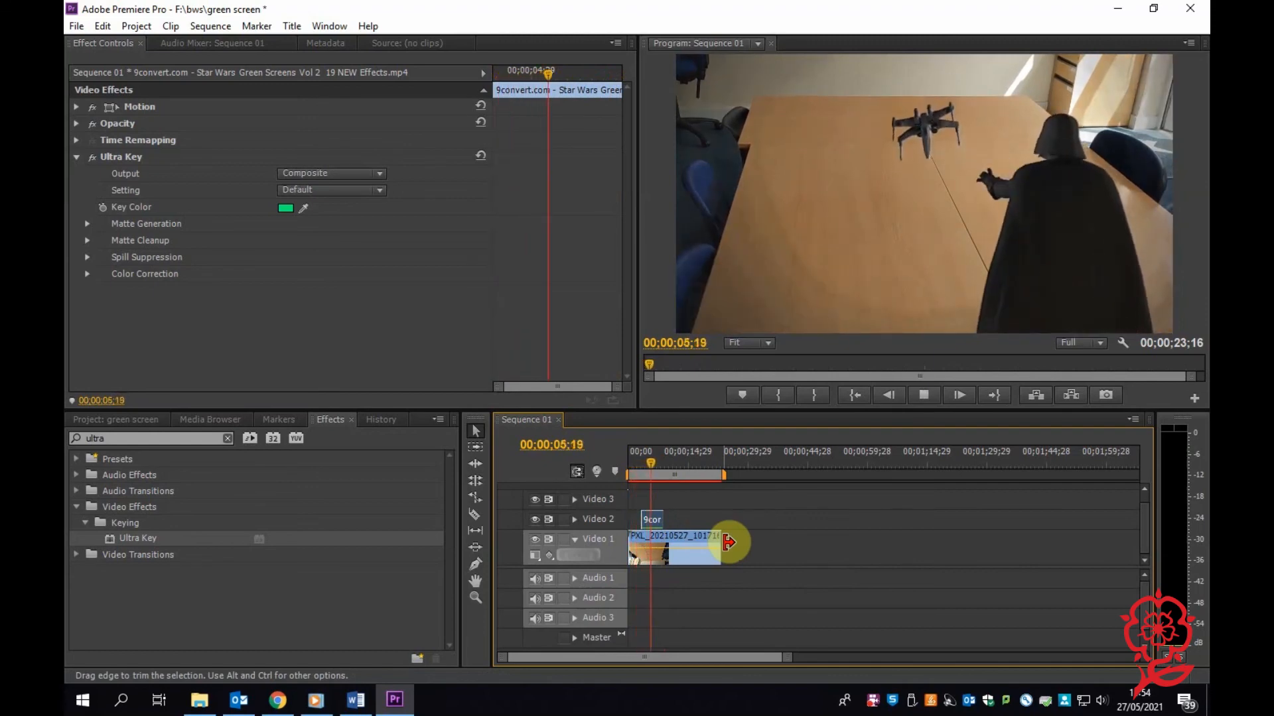
{"action": "key", "text": "space"}
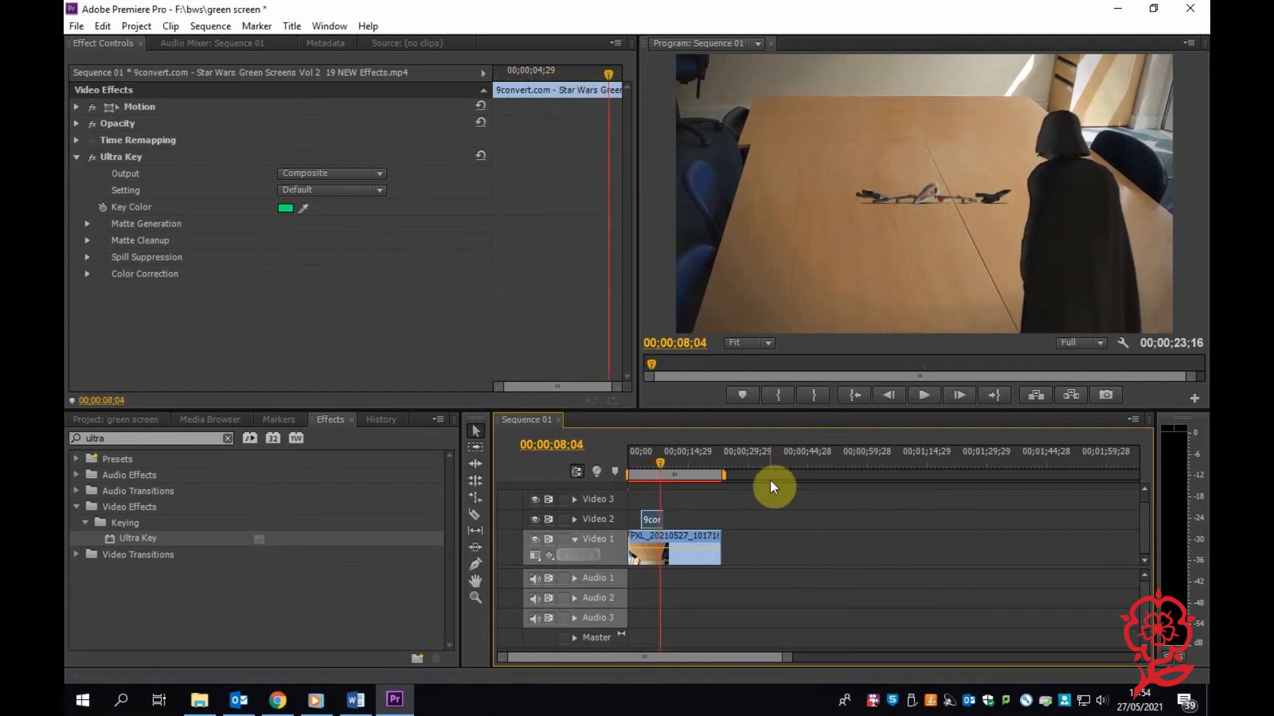
{"action": "left_click", "coordinate": [762, 536]}
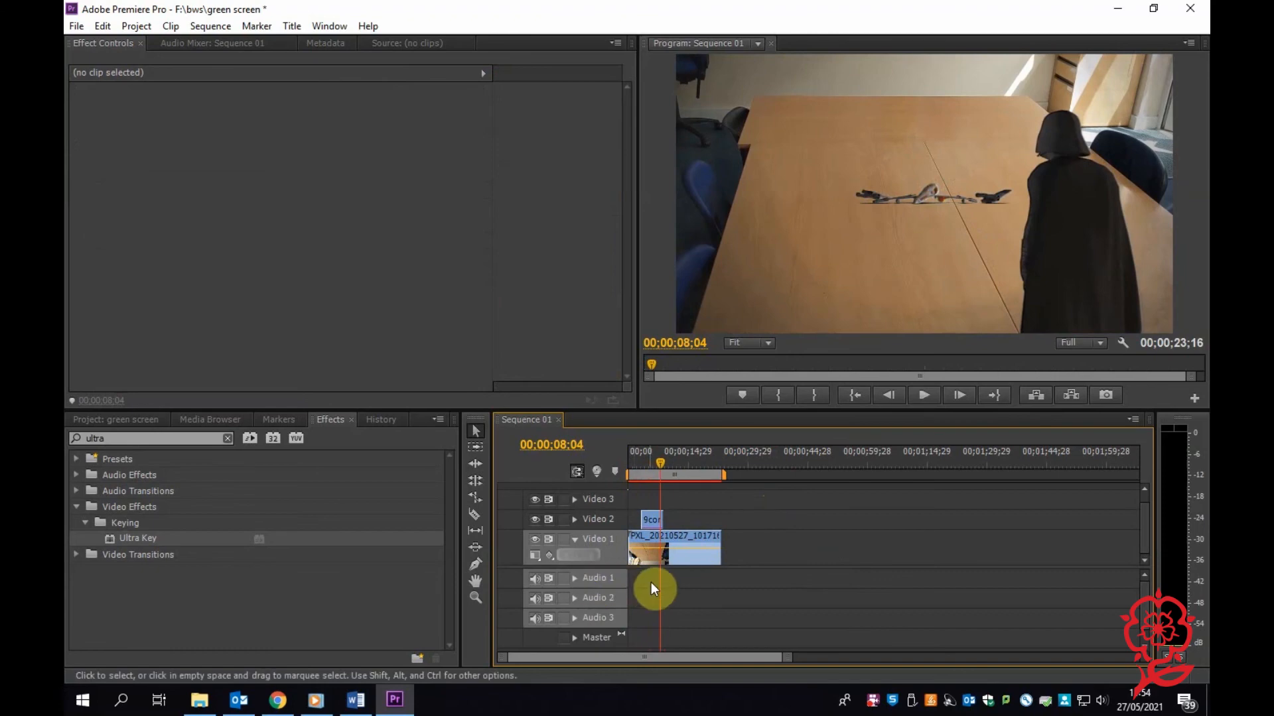